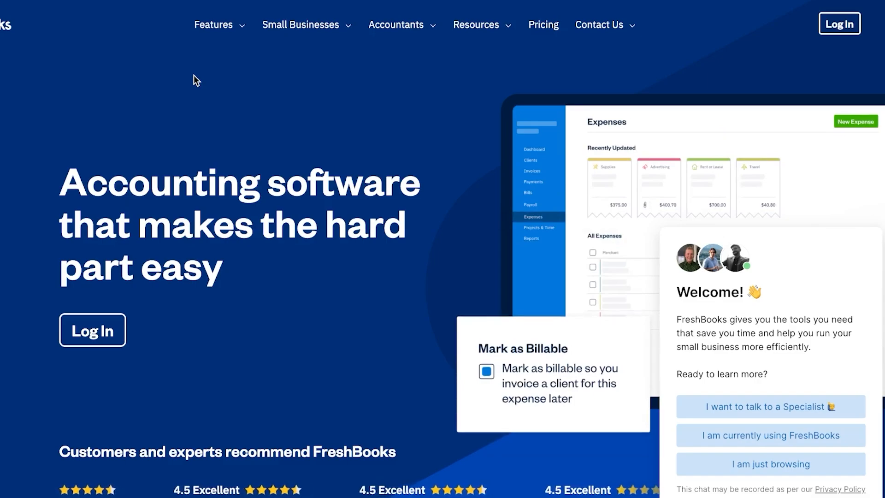
- Scroll up and down through the FreshBooks marketing homepage to browse its content
{"action": "scroll", "coordinate": [194, 80], "scroll_direction": "down", "scroll_amount": 15}
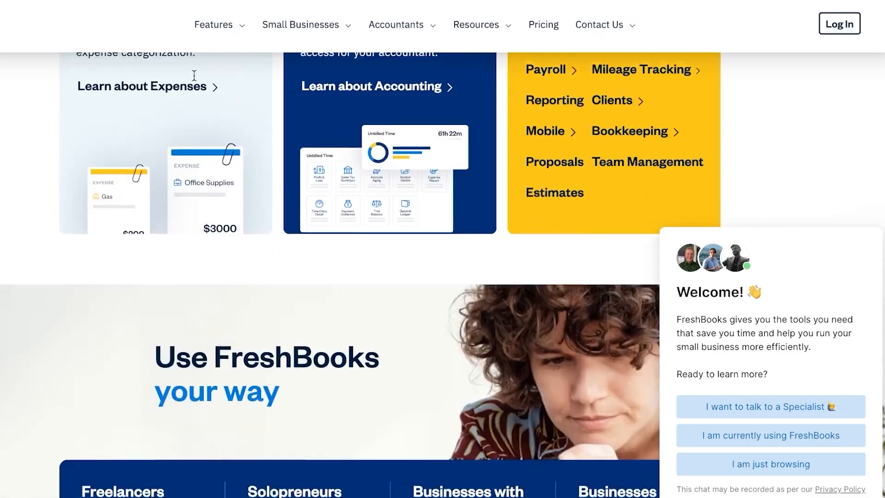
{"action": "scroll", "coordinate": [195, 80], "scroll_direction": "up", "scroll_amount": 15}
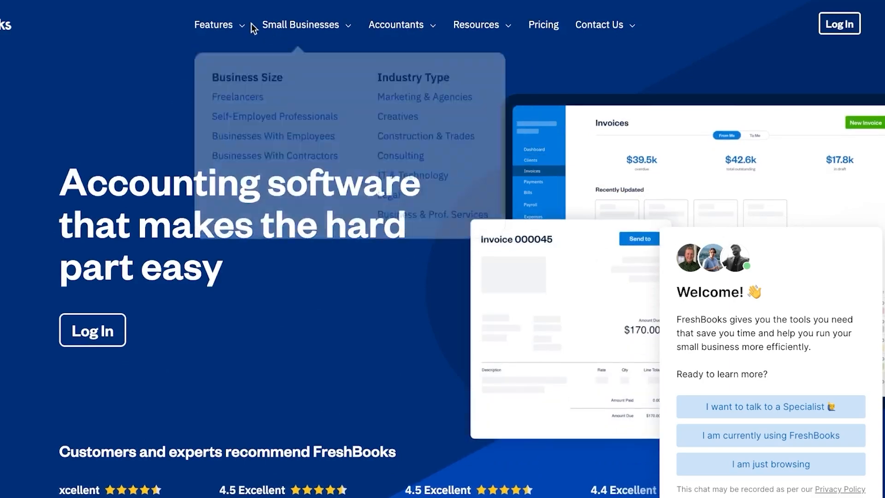
{"action": "mouse_move", "coordinate": [243, 27]}
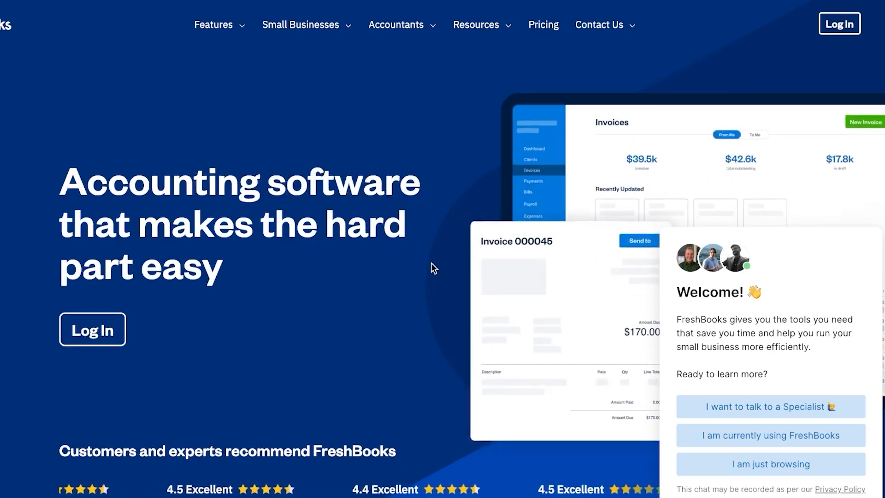
{"action": "scroll", "coordinate": [431, 265], "scroll_direction": "down", "scroll_amount": 15}
{"action": "scroll", "coordinate": [431, 265], "scroll_direction": "down", "scroll_amount": 3}
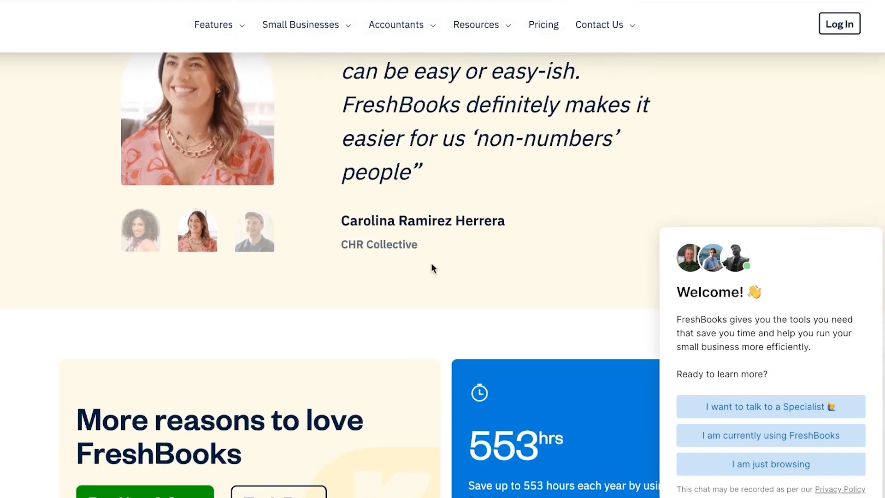
{"action": "scroll", "coordinate": [620, 218], "scroll_direction": "down", "scroll_amount": 20}
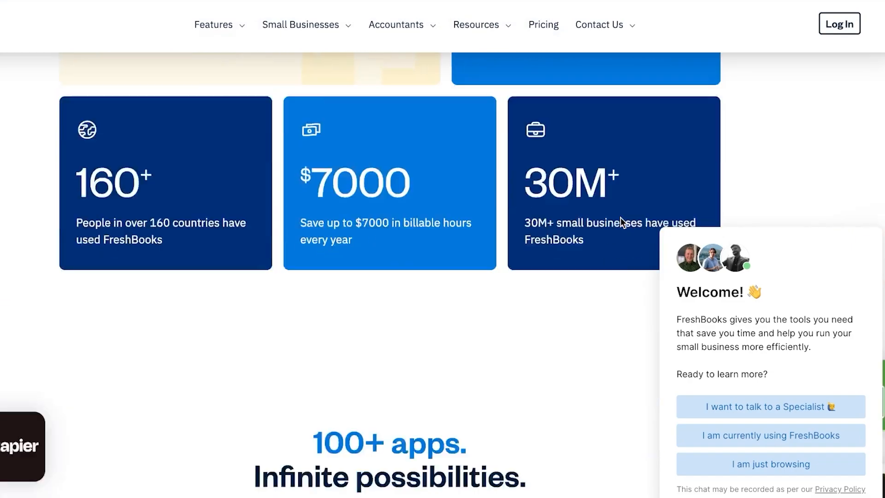
{"action": "scroll", "coordinate": [621, 217], "scroll_direction": "up", "scroll_amount": 15}
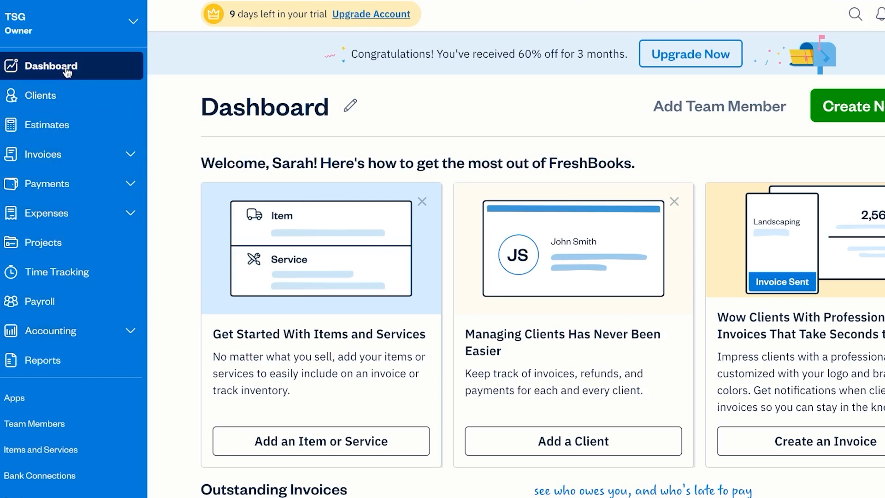
{"action": "scroll", "coordinate": [466, 120], "scroll_direction": "down", "scroll_amount": 4}
{"action": "scroll", "coordinate": [465, 121], "scroll_direction": "down", "scroll_amount": 10}
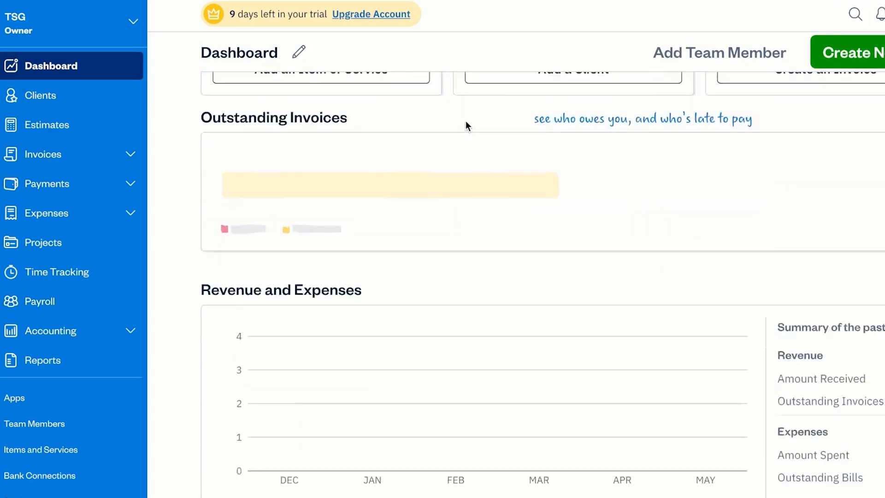
{"action": "scroll", "coordinate": [465, 121], "scroll_direction": "up", "scroll_amount": 15}
{"action": "scroll", "coordinate": [465, 120], "scroll_direction": "down", "scroll_amount": 8}
{"action": "scroll", "coordinate": [466, 120], "scroll_direction": "down", "scroll_amount": 15}
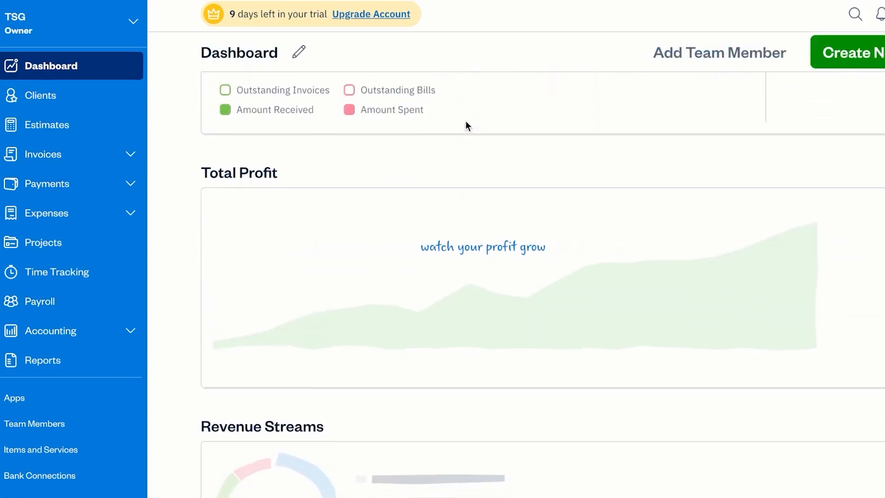
{"action": "scroll", "coordinate": [465, 126], "scroll_direction": "up", "scroll_amount": 18}
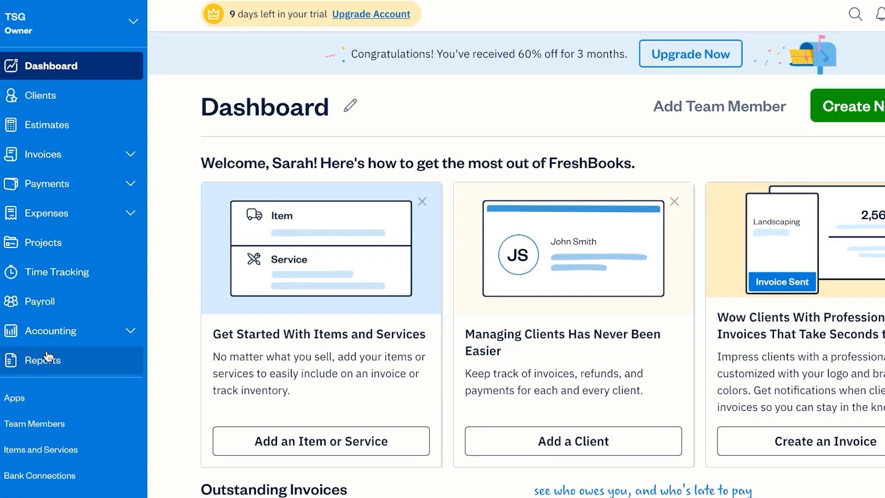
- Start a new client from the Clients page and enter the contact's first and last name
{"action": "left_click", "coordinate": [56, 98]}
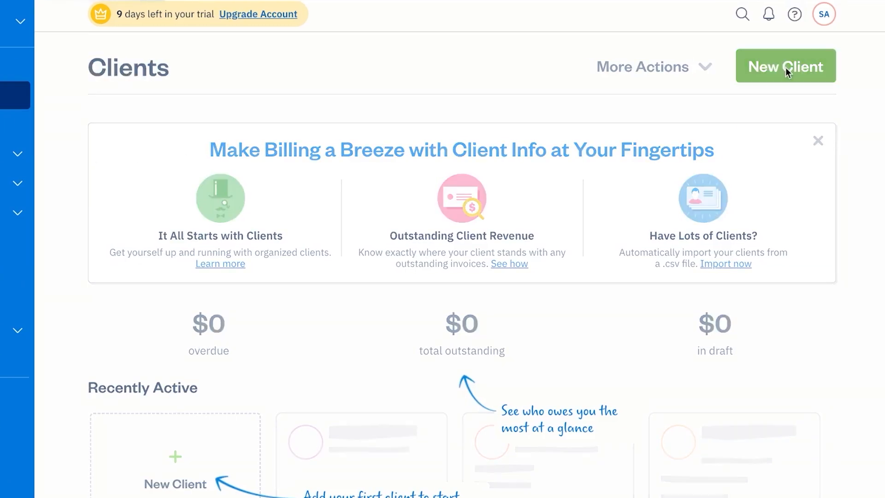
{"action": "left_click", "coordinate": [788, 72]}
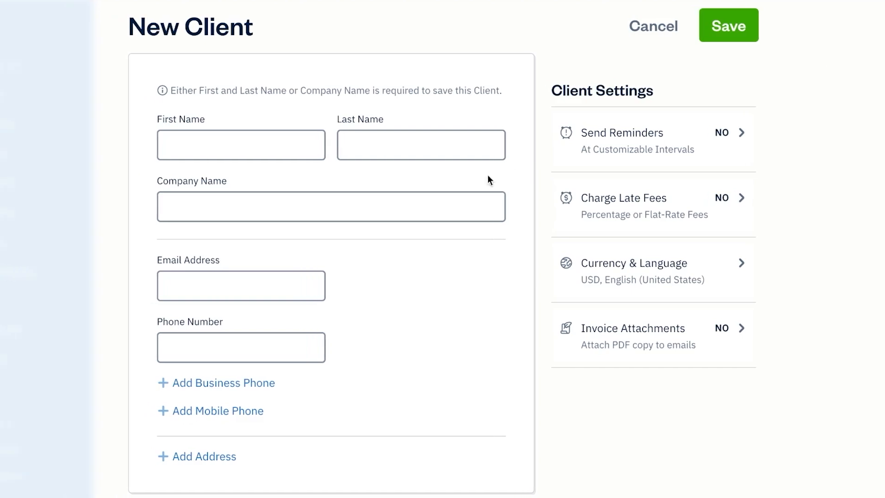
{"action": "left_click", "coordinate": [241, 146]}
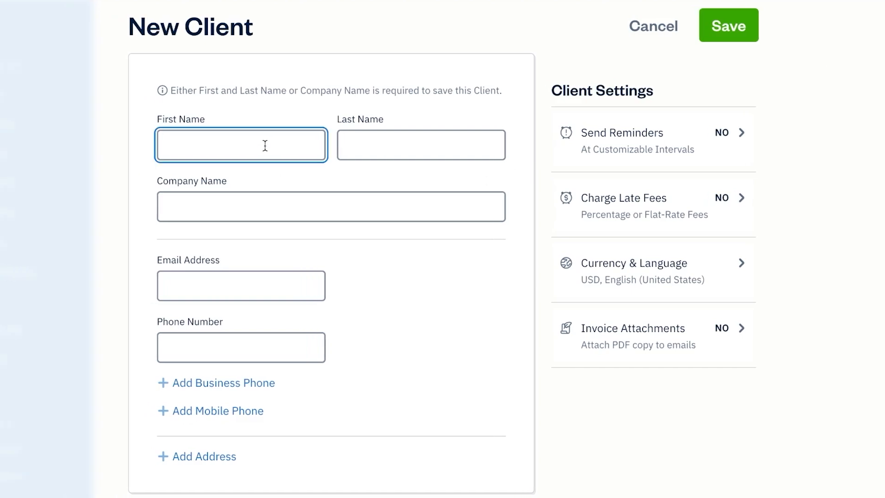
{"action": "left_click", "coordinate": [390, 144]}
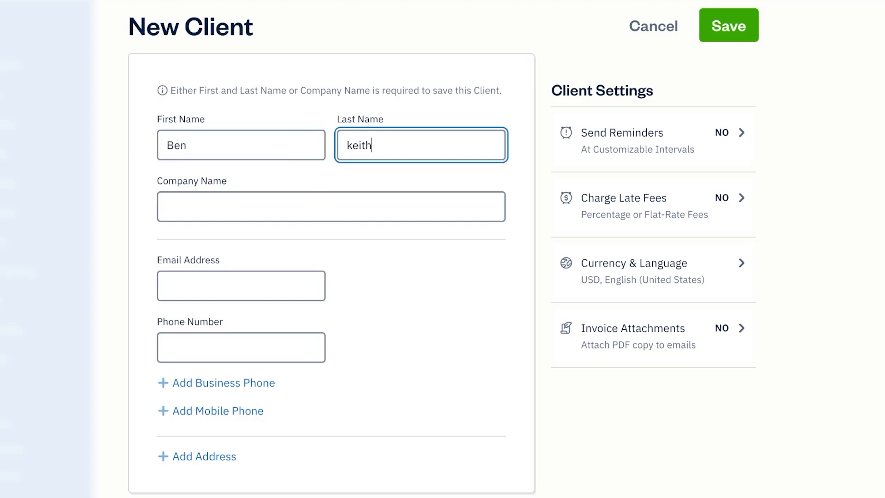
- Enter company name z tech and begin typing the contact's e-mail address
{"action": "left_click", "coordinate": [324, 212]}
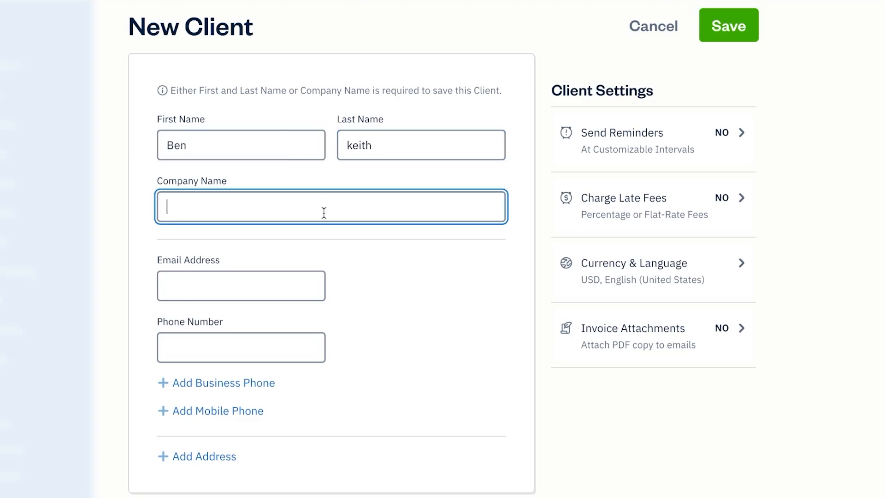
{"action": "type", "text": "z tech"}
{"action": "left_click", "coordinate": [290, 280]}
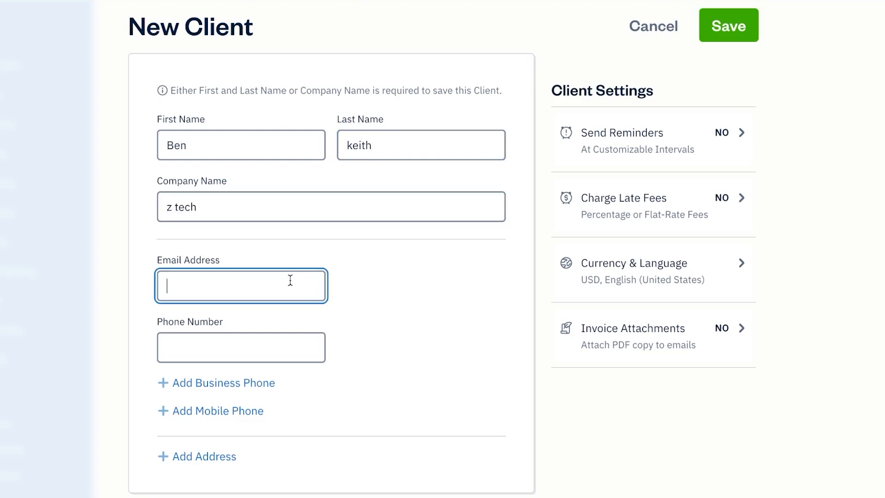
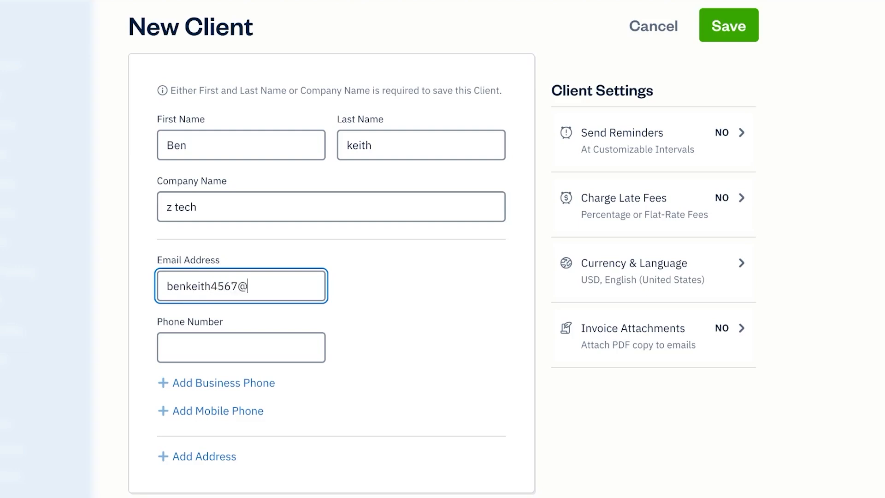
{"action": "type", "text": "h"}
{"action": "key", "text": "BackSpace"}
- Finish the contact's e-mail, confirm Currency & Language settings, and save client z tech
{"action": "type", "text": "gmail.com"}
{"action": "left_click", "coordinate": [261, 348]}
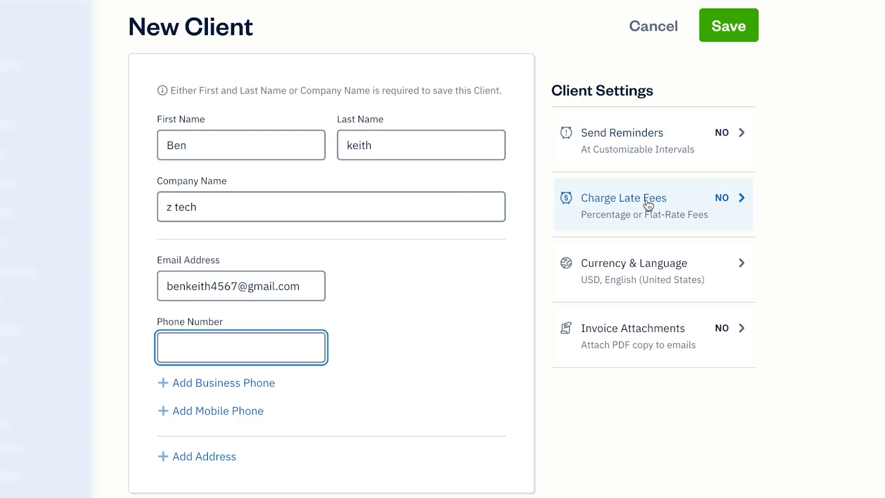
{"action": "left_click", "coordinate": [735, 266]}
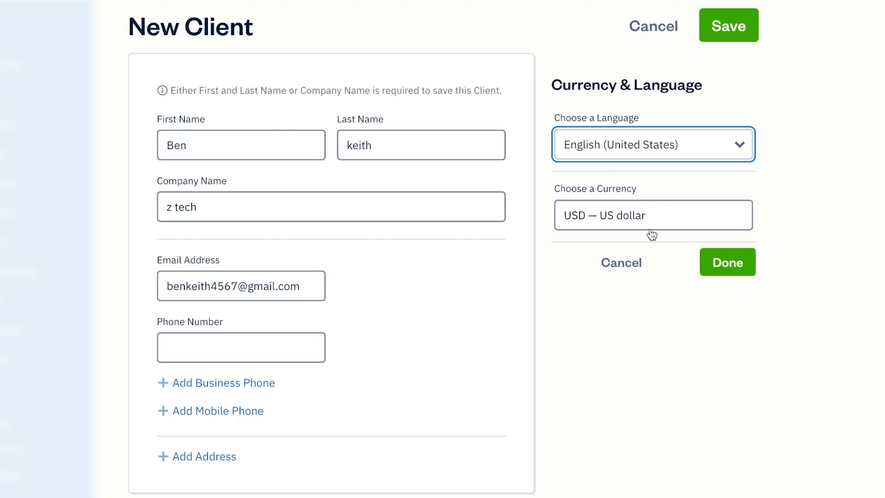
{"action": "left_click", "coordinate": [733, 272]}
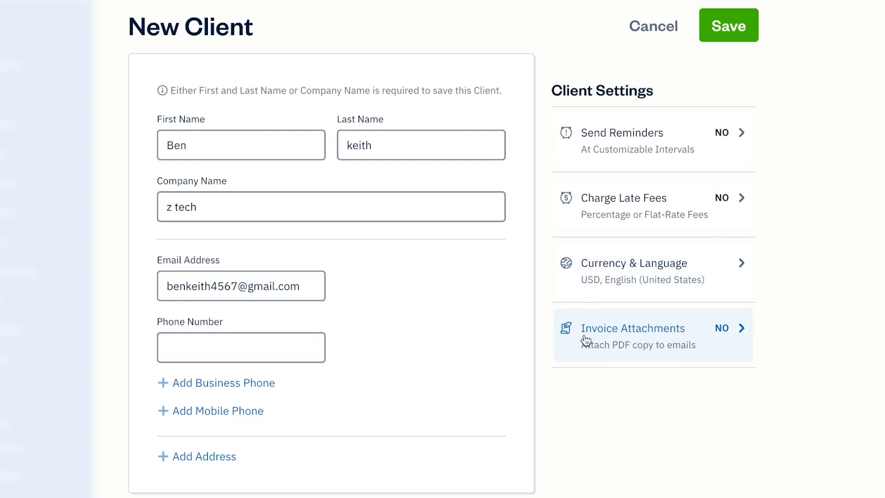
{"action": "left_click", "coordinate": [722, 31]}
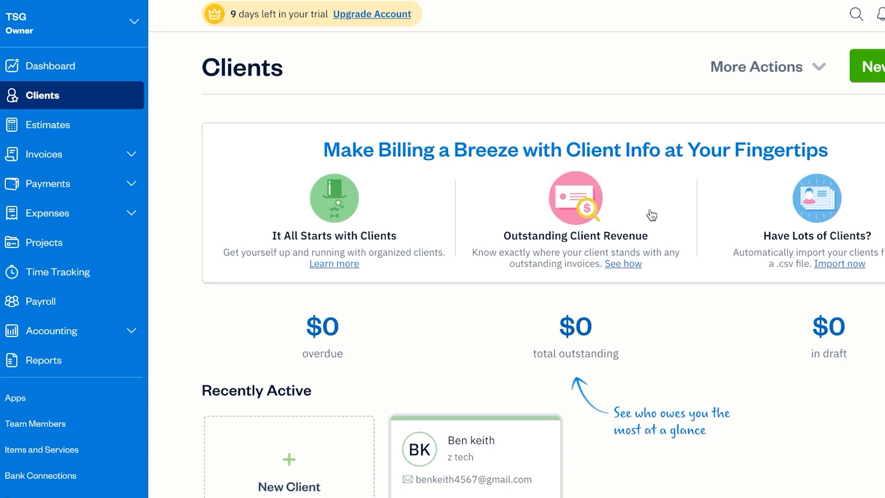
{"action": "scroll", "coordinate": [640, 340], "scroll_direction": "down", "scroll_amount": 3}
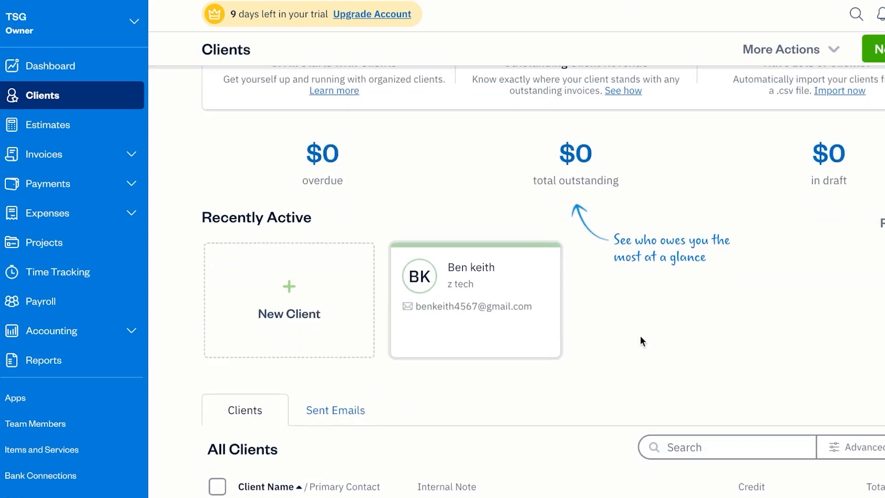
{"action": "scroll", "coordinate": [640, 340], "scroll_direction": "down", "scroll_amount": 4}
{"action": "scroll", "coordinate": [329, 258], "scroll_direction": "up", "scroll_amount": 1}
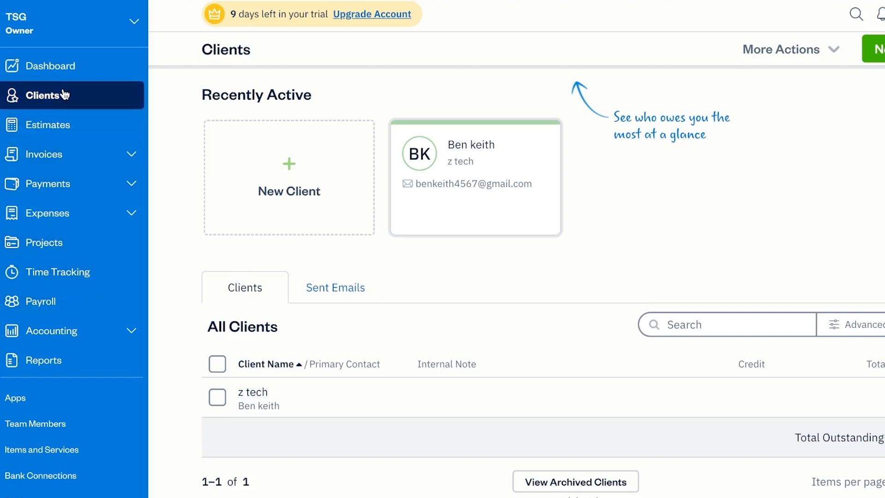
- On the Projects page, start a new Hourly Project from the Create New menu
{"action": "left_click", "coordinate": [59, 253]}
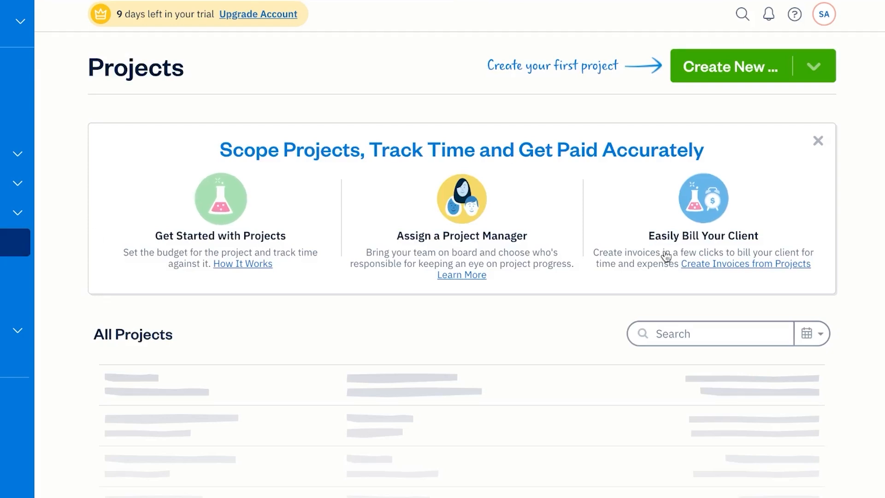
{"action": "left_click", "coordinate": [752, 76]}
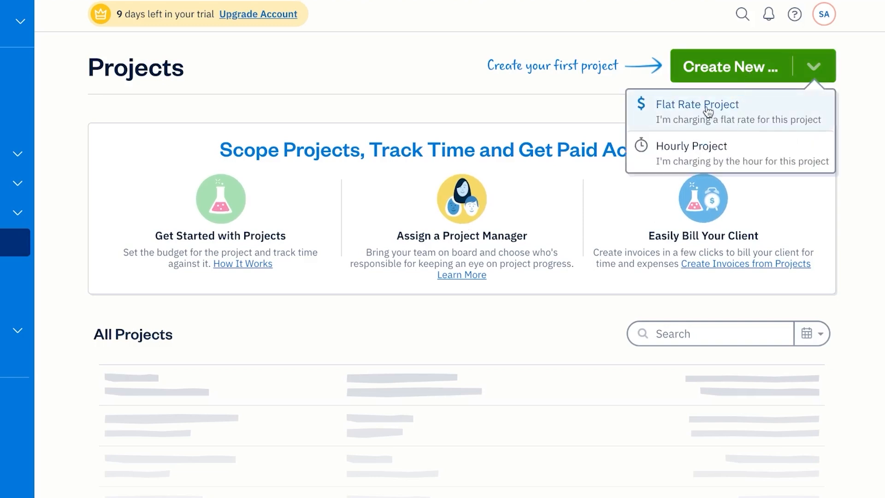
{"action": "left_click", "coordinate": [687, 158]}
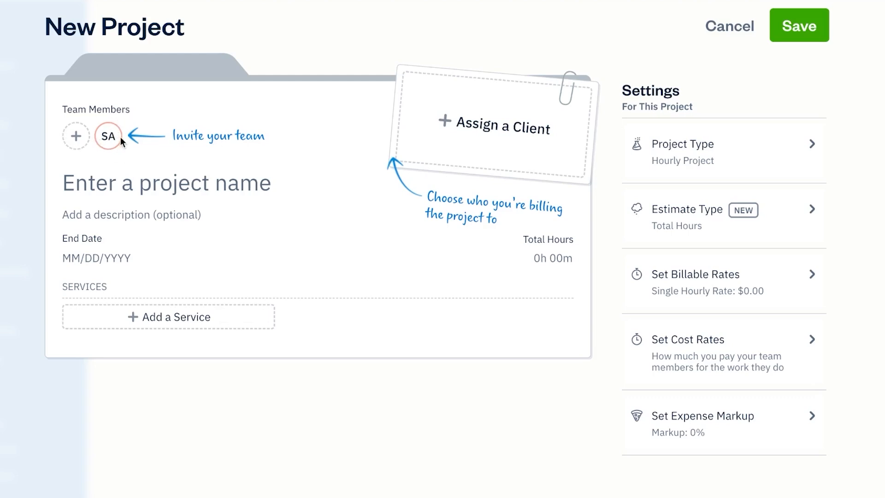
- Begin inviting a new project team member, entering their first and last name
{"action": "left_click", "coordinate": [79, 136]}
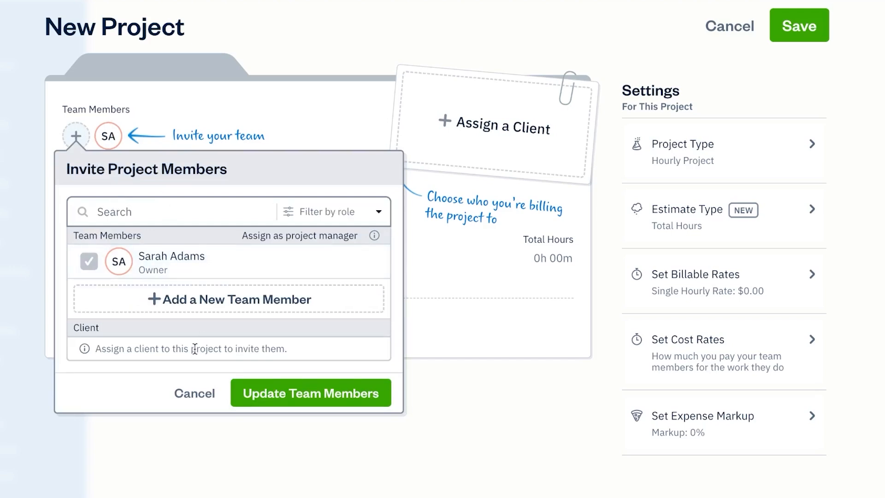
{"action": "left_click", "coordinate": [246, 299]}
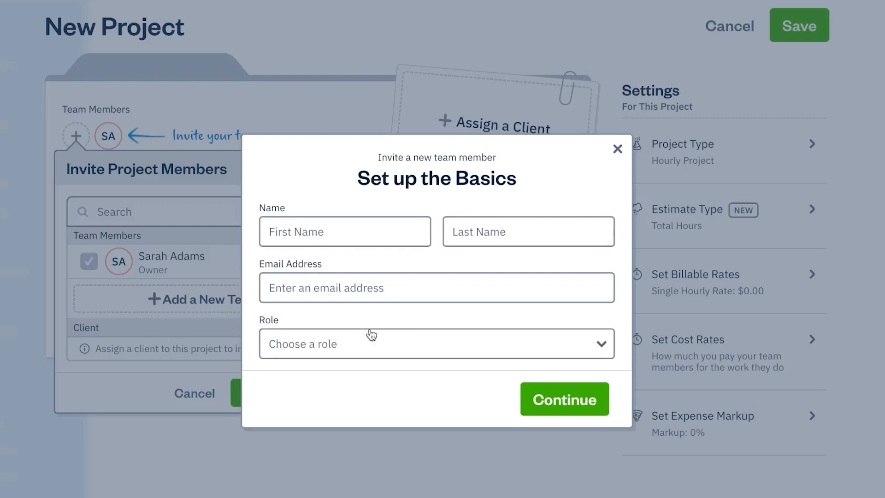
{"action": "left_click", "coordinate": [337, 348]}
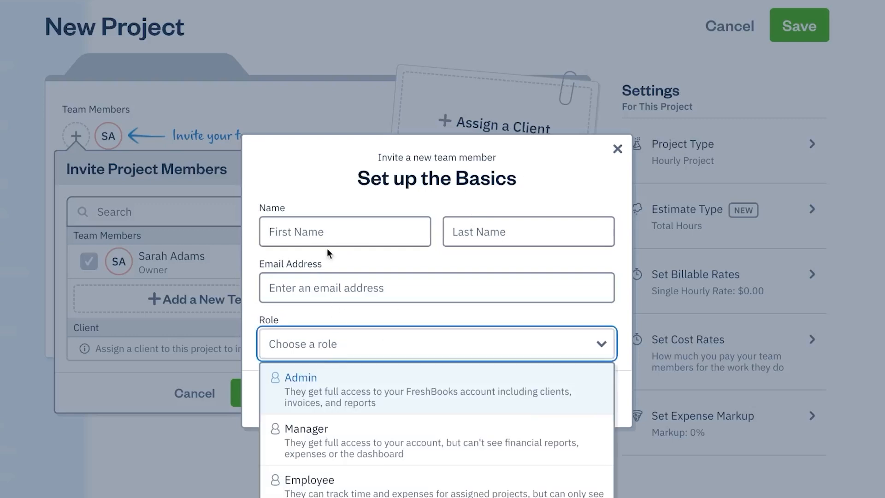
{"action": "left_click", "coordinate": [325, 232]}
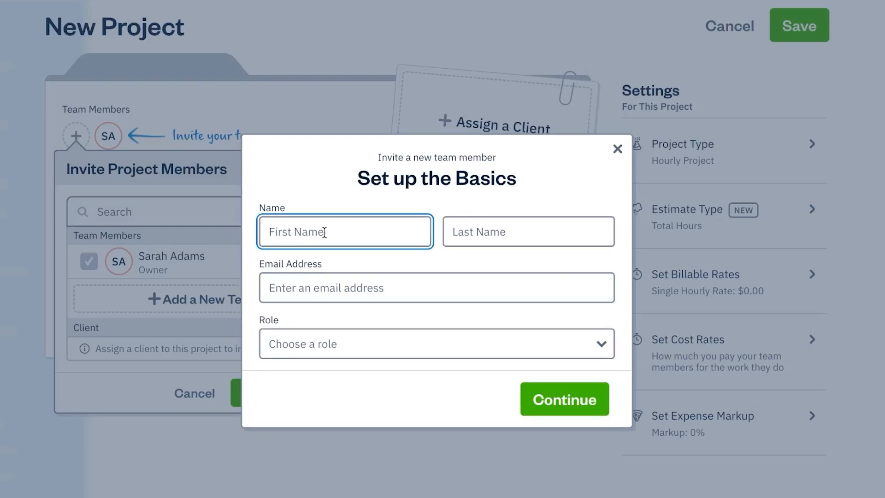
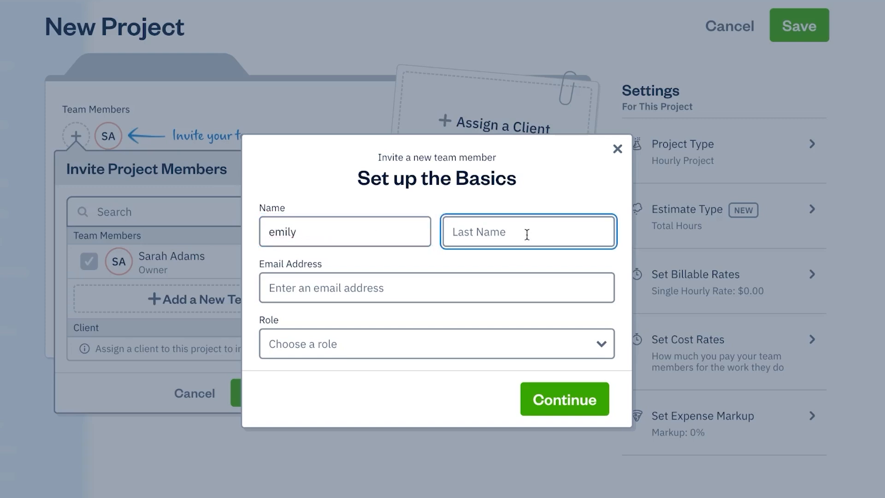
- Give the new member the Manager role, then discard the invitation
{"action": "left_click", "coordinate": [404, 289]}
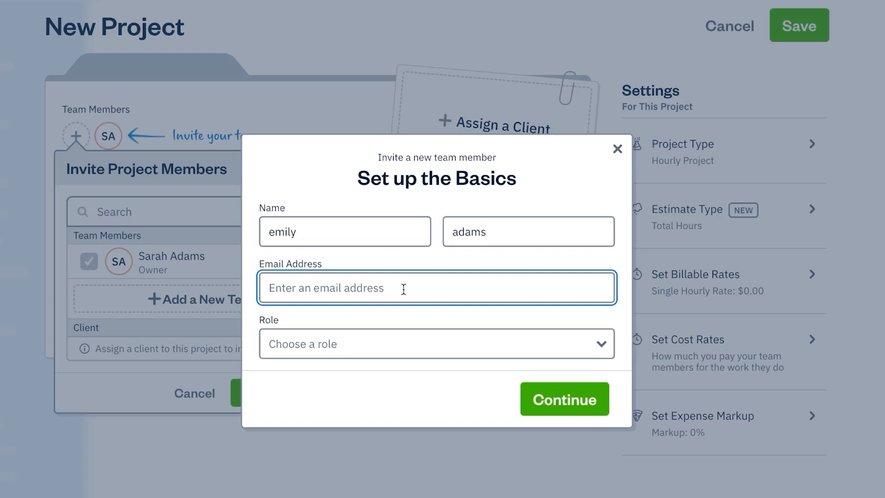
{"action": "left_click", "coordinate": [394, 349]}
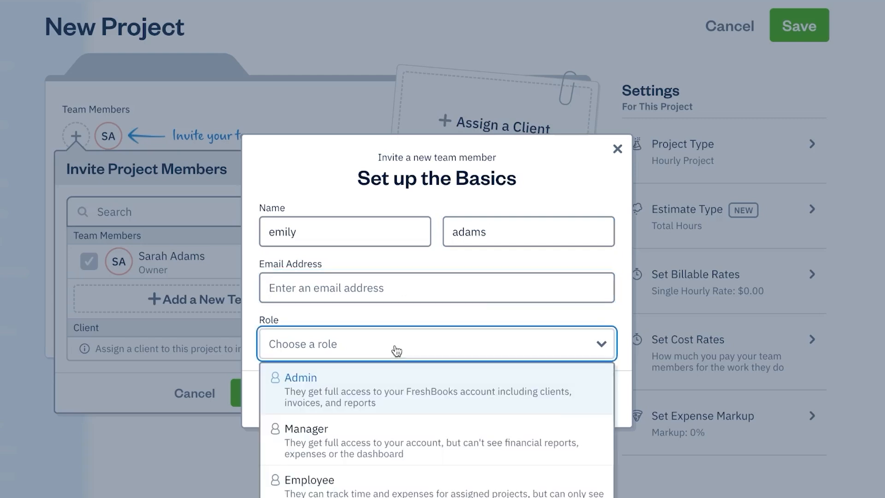
{"action": "left_click", "coordinate": [410, 445]}
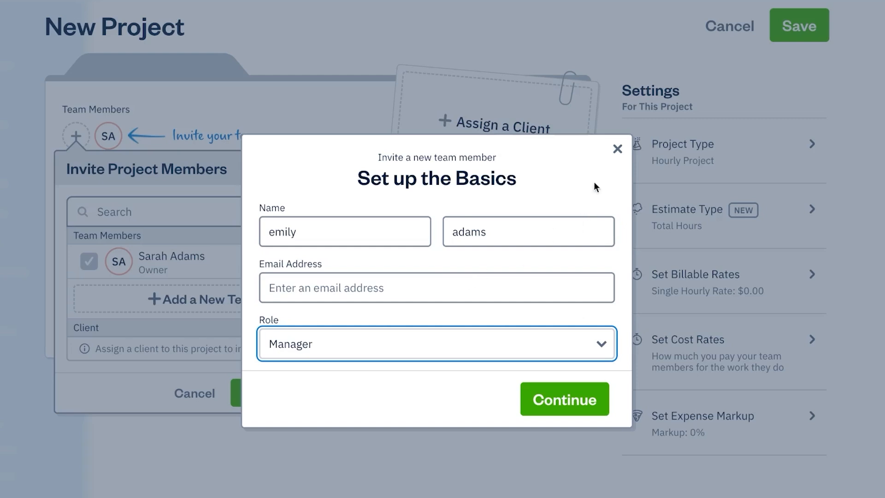
{"action": "left_click", "coordinate": [618, 148]}
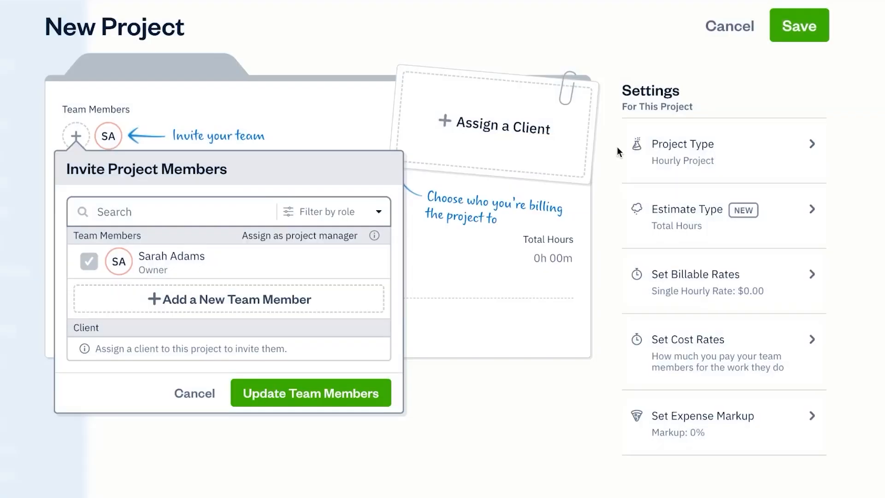
- Name the project 'test' and set its end date to 05/30/2025
{"action": "left_click", "coordinate": [126, 109]}
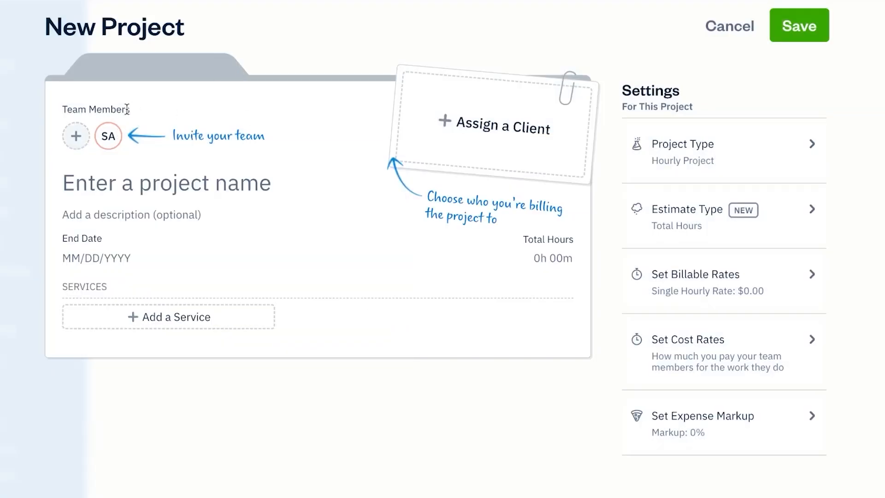
{"action": "left_click", "coordinate": [166, 177]}
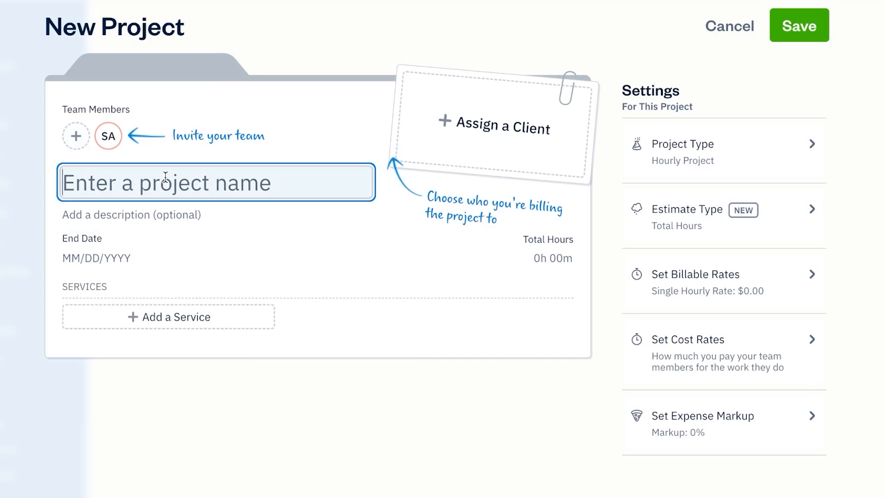
{"action": "type", "text": "test"}
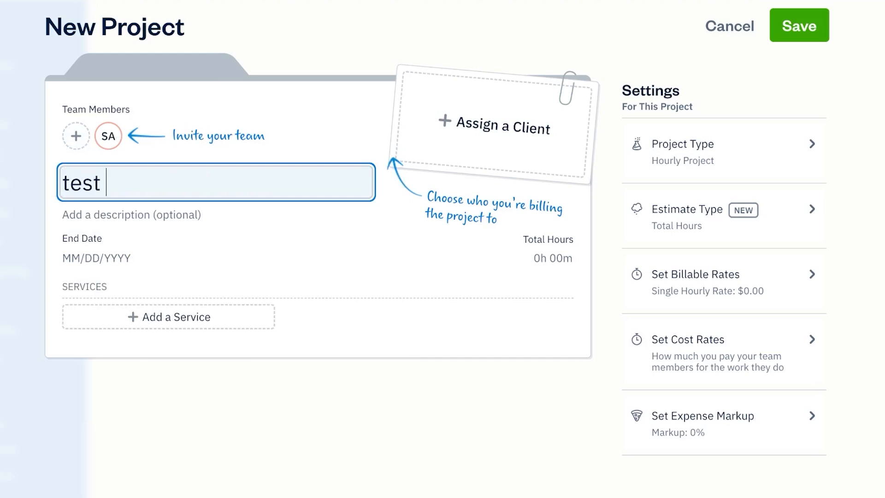
{"action": "left_click", "coordinate": [80, 257]}
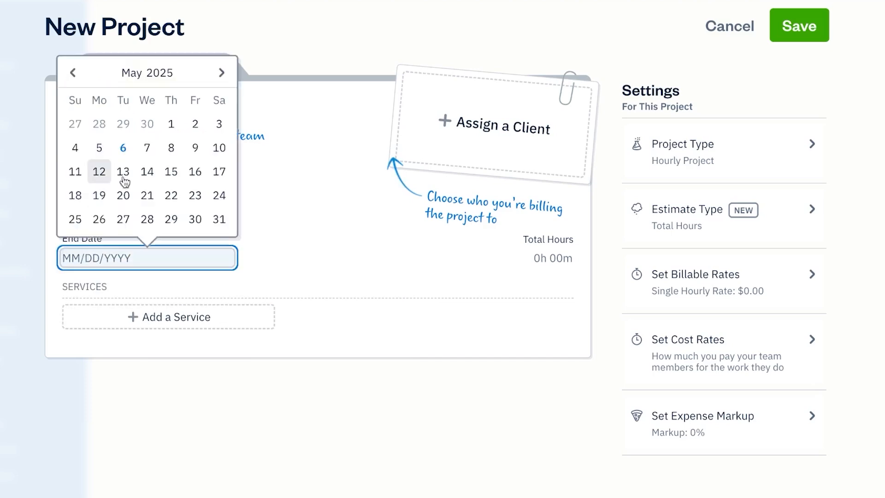
{"action": "left_click", "coordinate": [195, 219]}
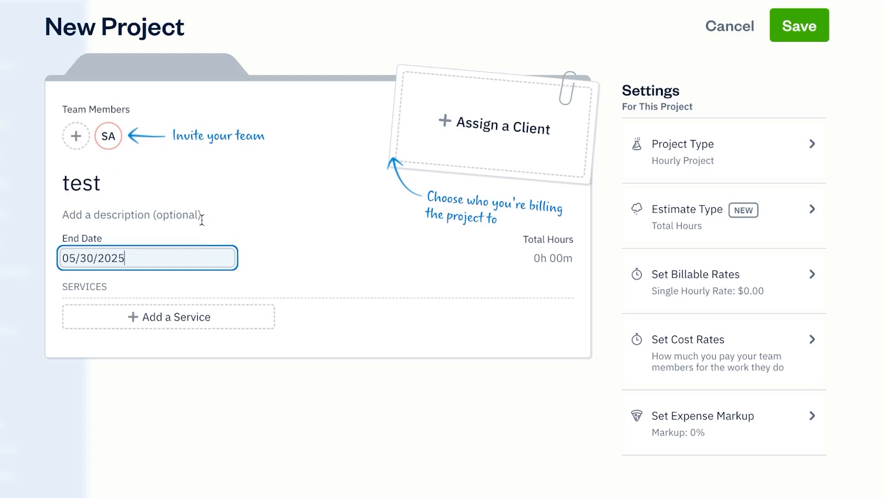
- Add a new service called 'test' to the project
{"action": "left_click", "coordinate": [250, 318]}
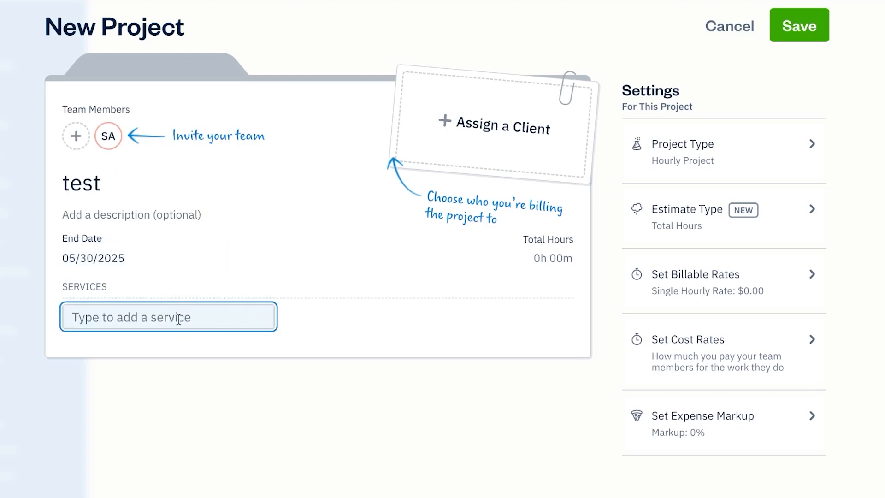
{"action": "type", "text": "test"}
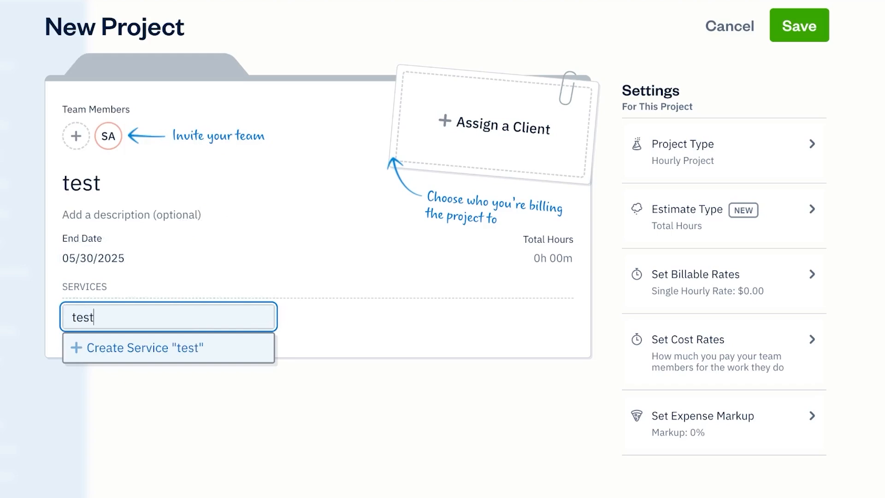
{"action": "left_click", "coordinate": [227, 358]}
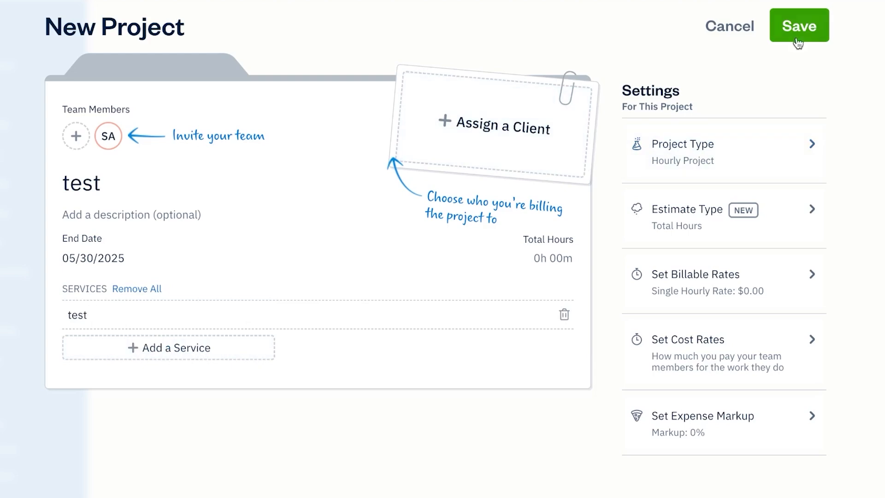
- Keep Hourly Project as the type and set a single hourly billable rate of $20.00
{"action": "left_click", "coordinate": [785, 158]}
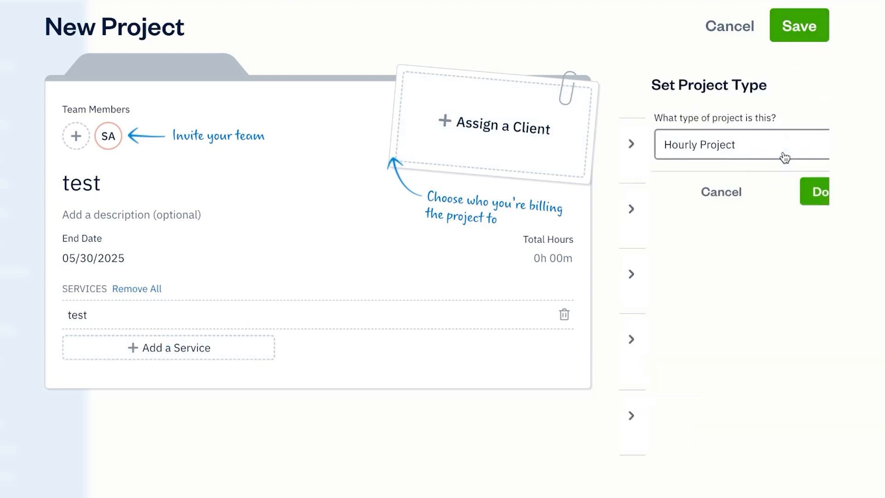
{"action": "left_click", "coordinate": [812, 193]}
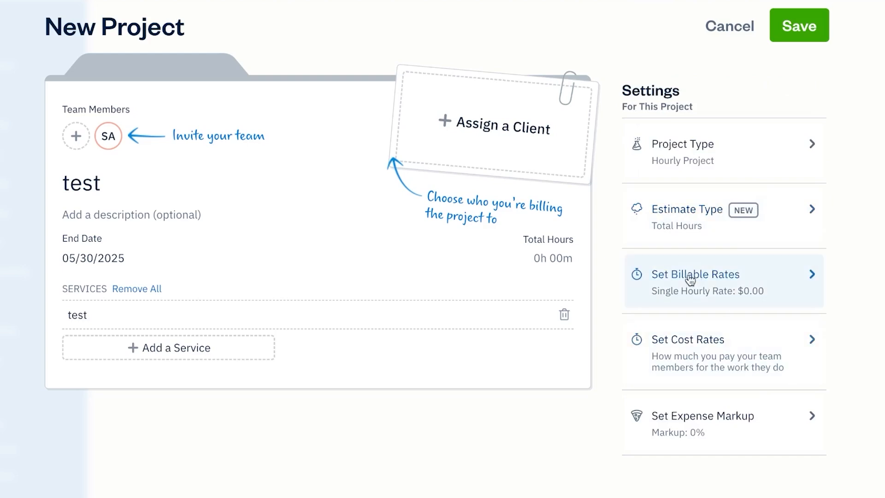
{"action": "left_click", "coordinate": [796, 279]}
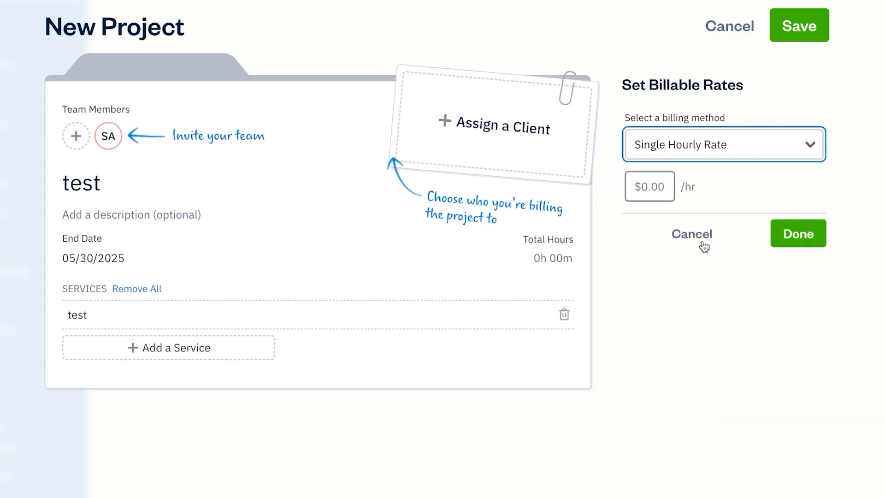
{"action": "left_click", "coordinate": [687, 161]}
{"action": "left_click", "coordinate": [686, 190]}
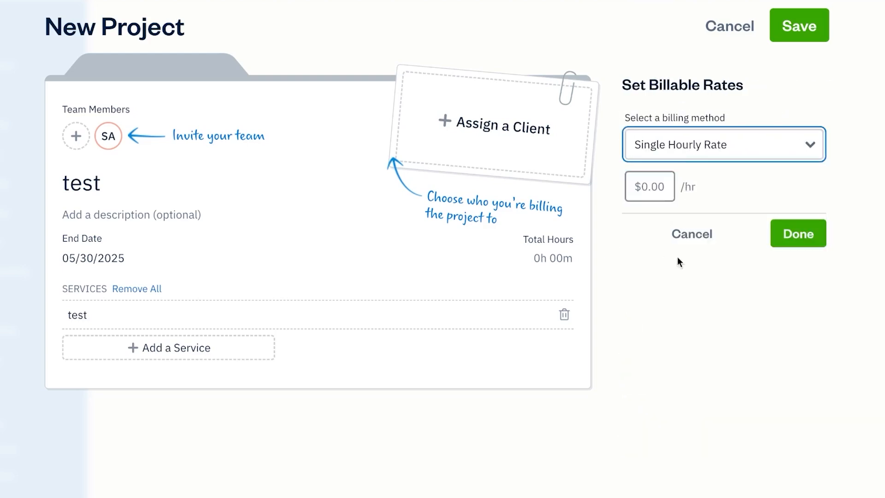
{"action": "left_click", "coordinate": [644, 185]}
{"action": "type", "text": "20"}
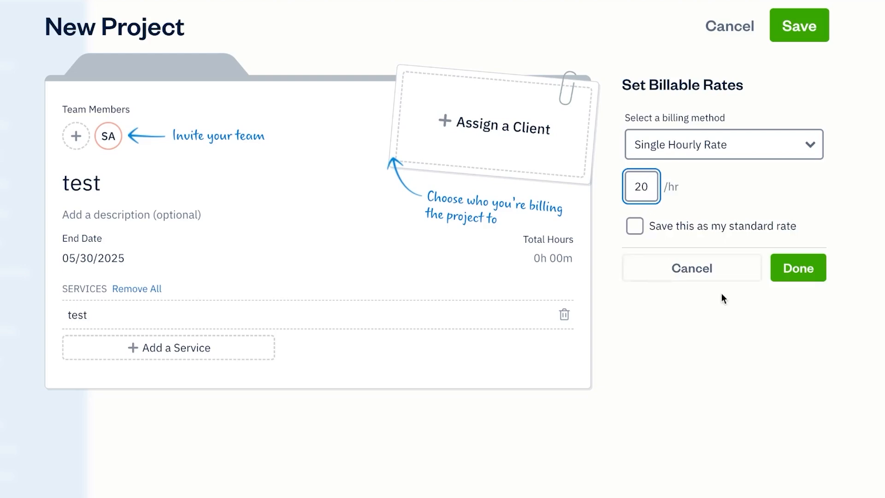
{"action": "left_click", "coordinate": [804, 269]}
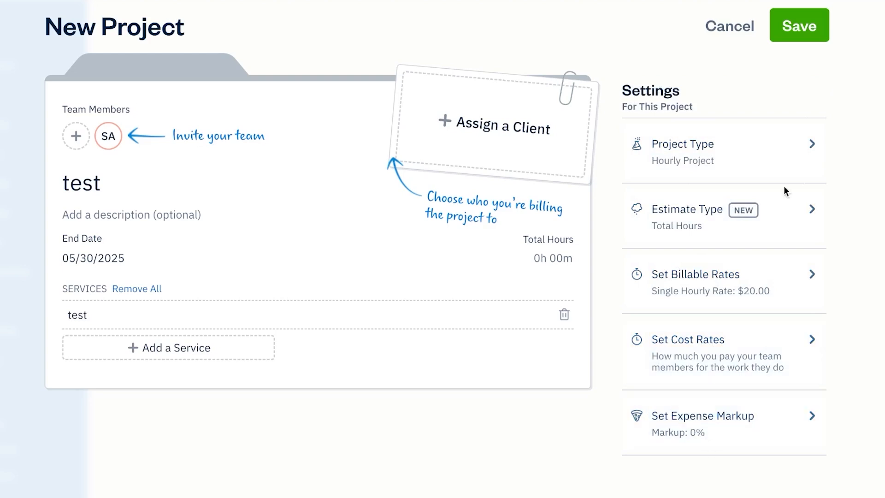
- Assign client z tech to project test, save it, then go to Invoices
{"action": "left_click", "coordinate": [494, 124]}
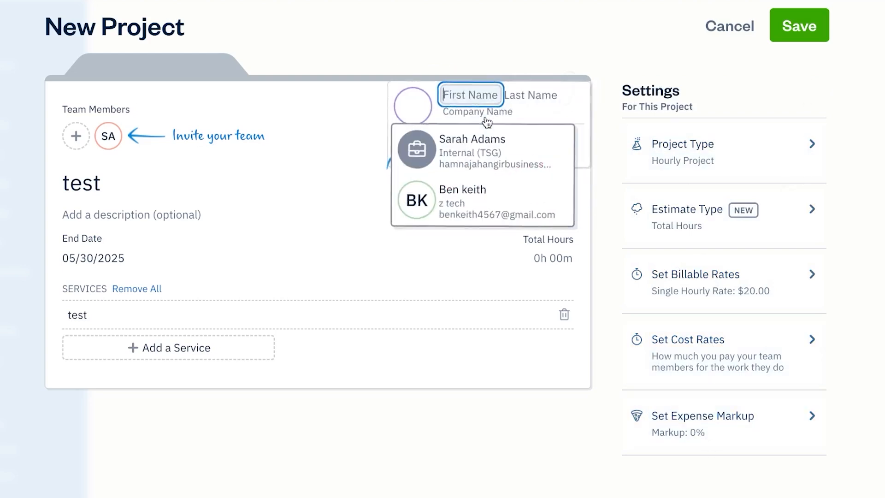
{"action": "left_click", "coordinate": [493, 195]}
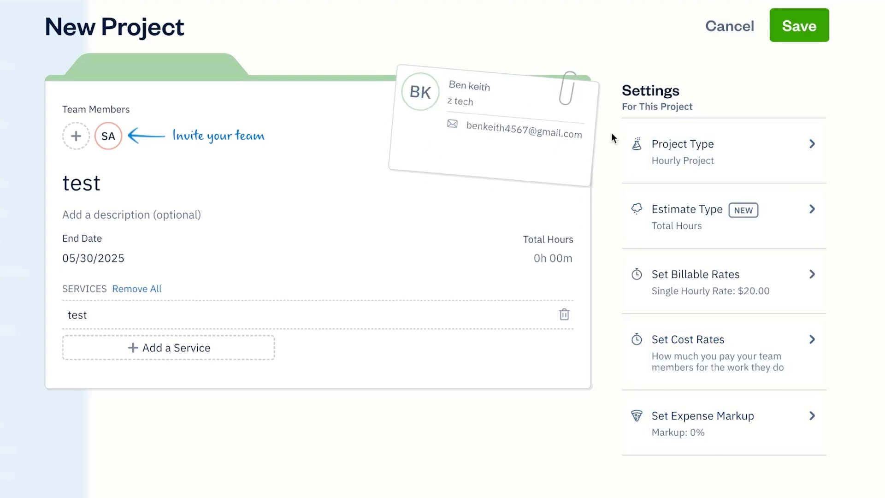
{"action": "left_click", "coordinate": [802, 37]}
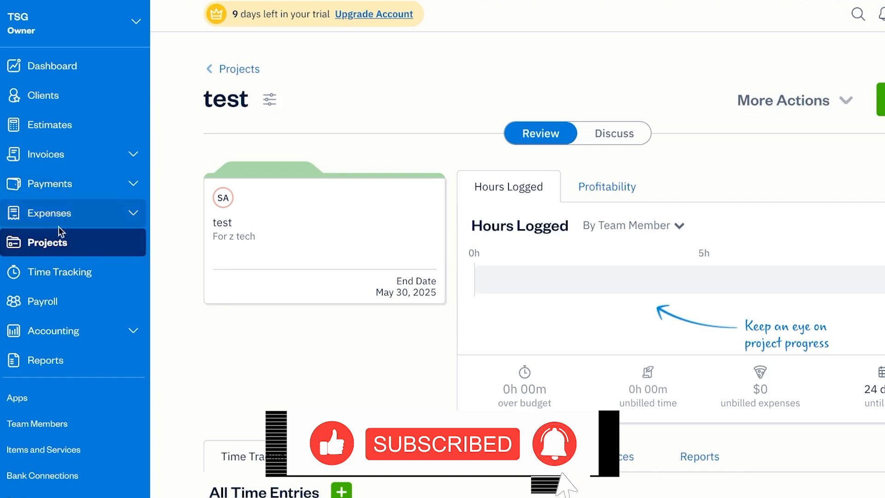
{"action": "left_click", "coordinate": [96, 153]}
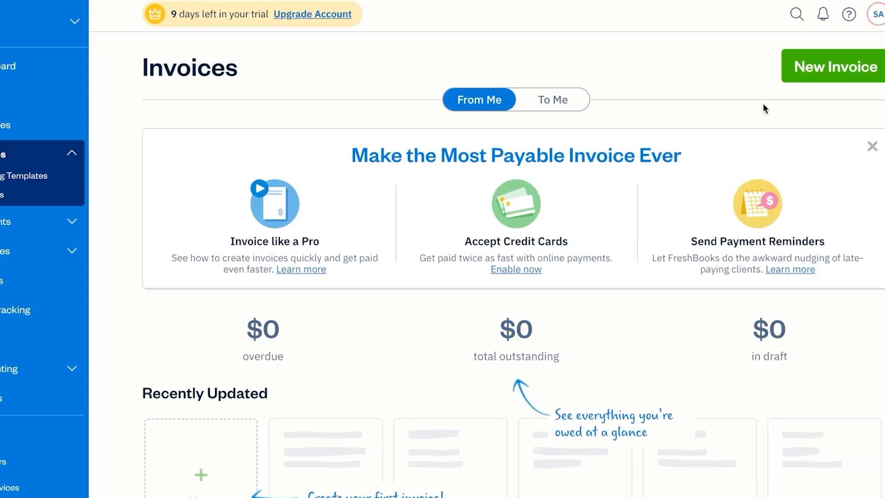
- Create a new invoice billed to client z tech
{"action": "left_click", "coordinate": [792, 66]}
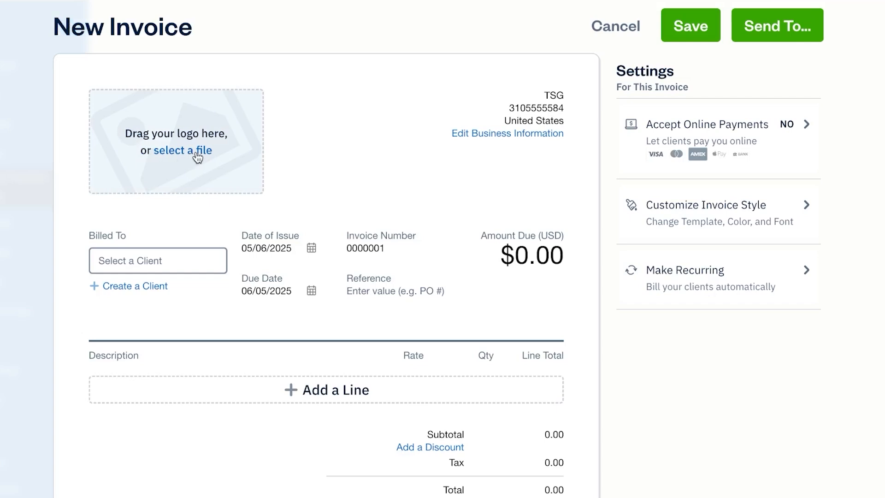
{"action": "left_click", "coordinate": [159, 258]}
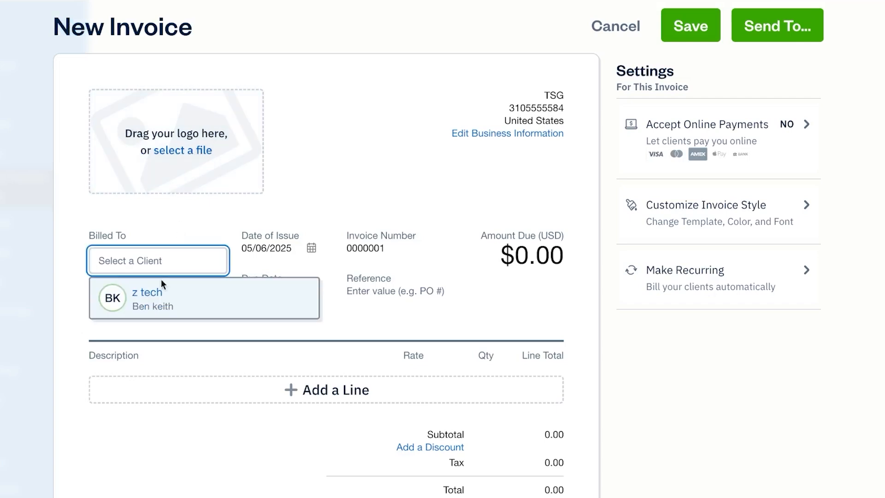
{"action": "left_click", "coordinate": [167, 305]}
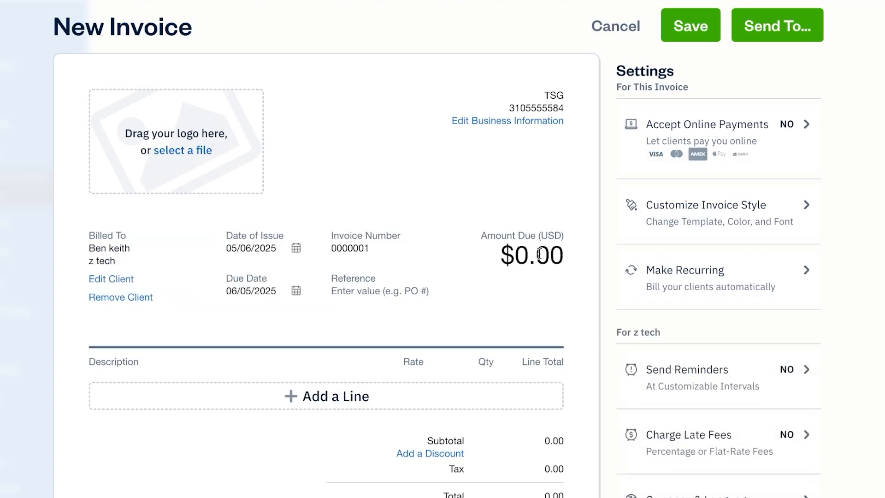
- Fill the first invoice line as 'item 1' at a rate of $1,000.00
{"action": "scroll", "coordinate": [490, 295], "scroll_direction": "down", "scroll_amount": 4}
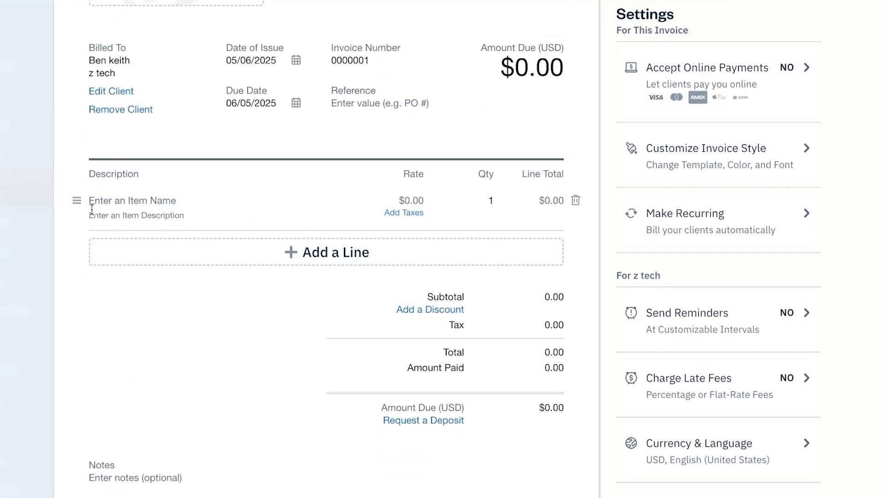
{"action": "left_click", "coordinate": [339, 252]}
{"action": "left_click", "coordinate": [145, 215]}
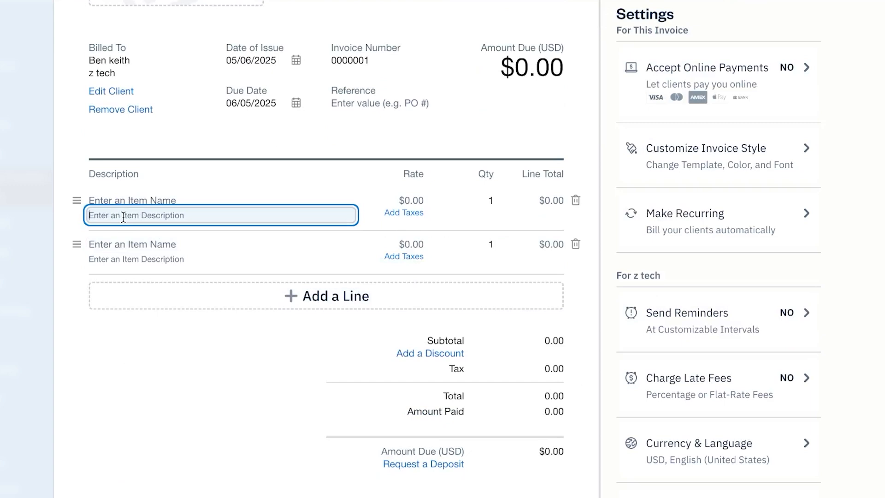
{"action": "type", "text": "test"}
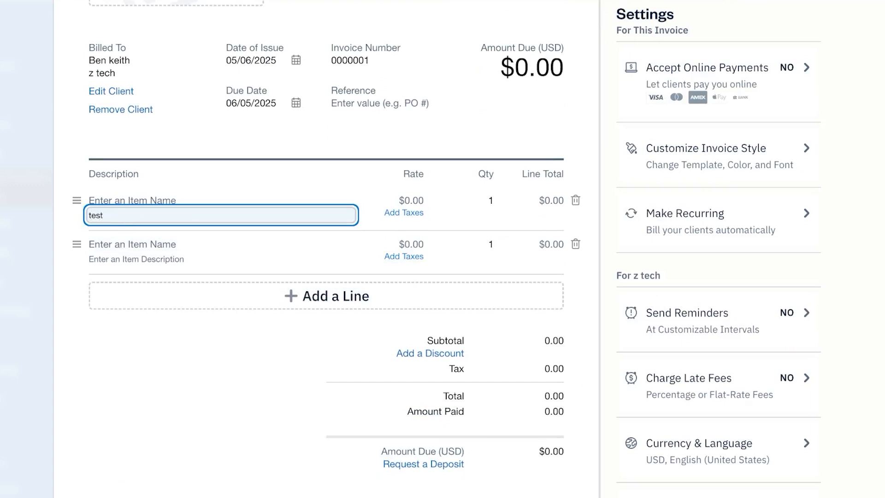
{"action": "key", "text": "BackSpace"}
{"action": "key", "text": "BackSpace"}
{"action": "type", "text": "item 1"}
{"action": "key", "text": "Return"}
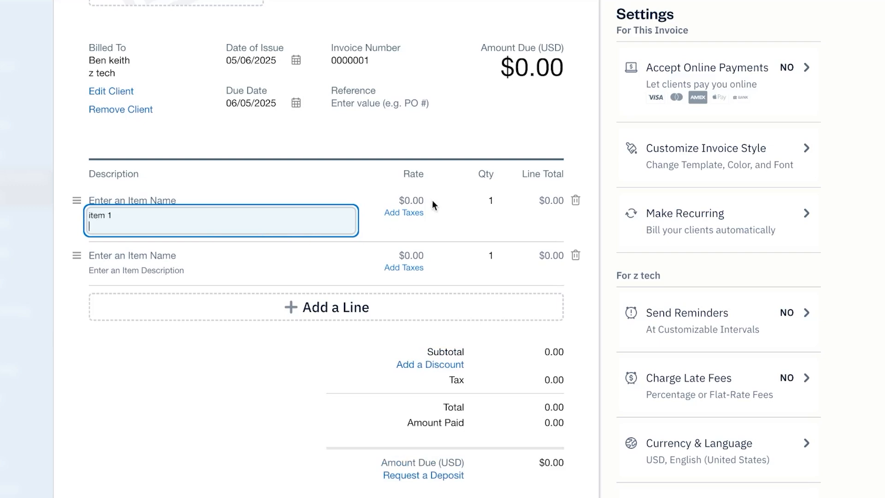
{"action": "left_click", "coordinate": [417, 213]}
{"action": "left_click", "coordinate": [413, 202]}
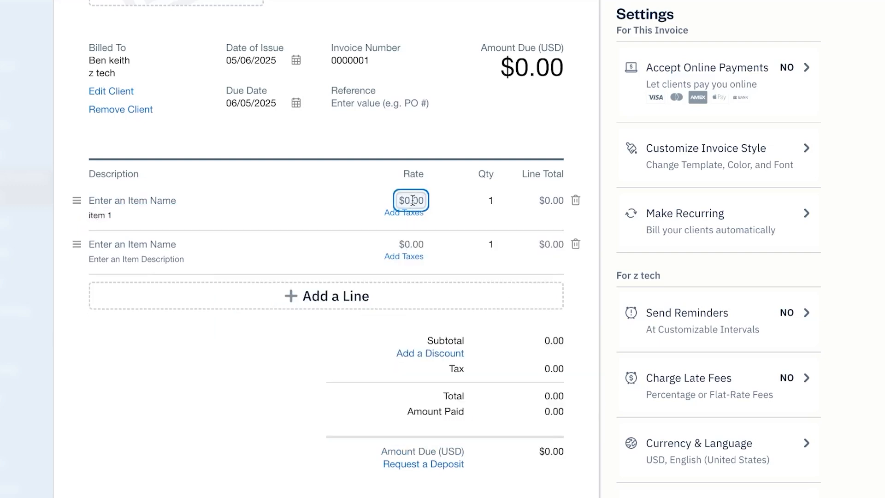
{"action": "type", "text": "1000"}
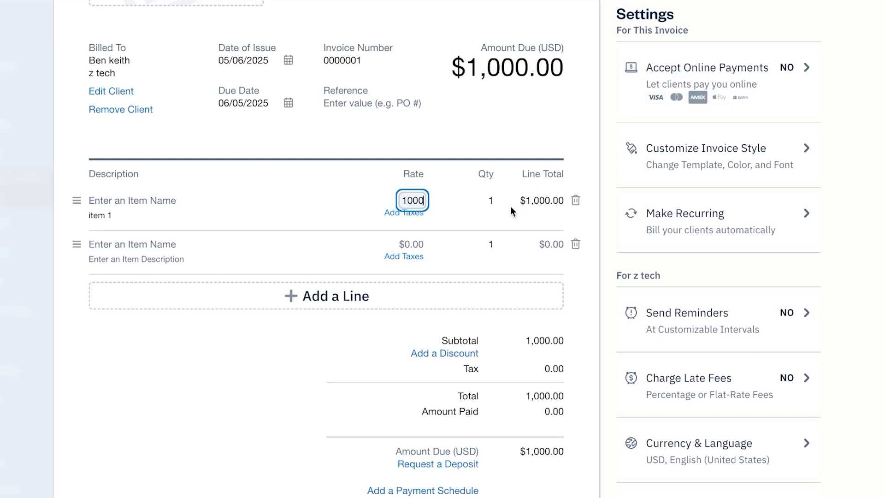
- Add a second line, item 2 at $799.00, bringing the total to $1,799.00
{"action": "left_click", "coordinate": [134, 248]}
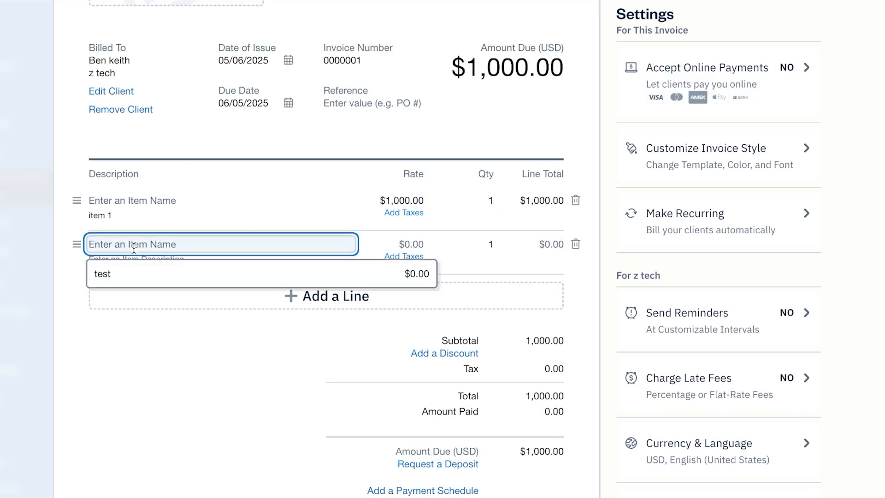
{"action": "type", "text": "item 2"}
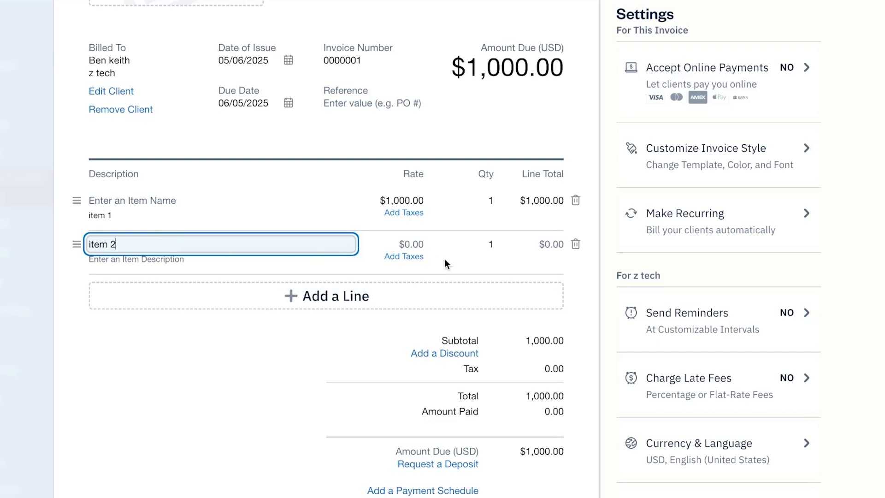
{"action": "left_click", "coordinate": [407, 245]}
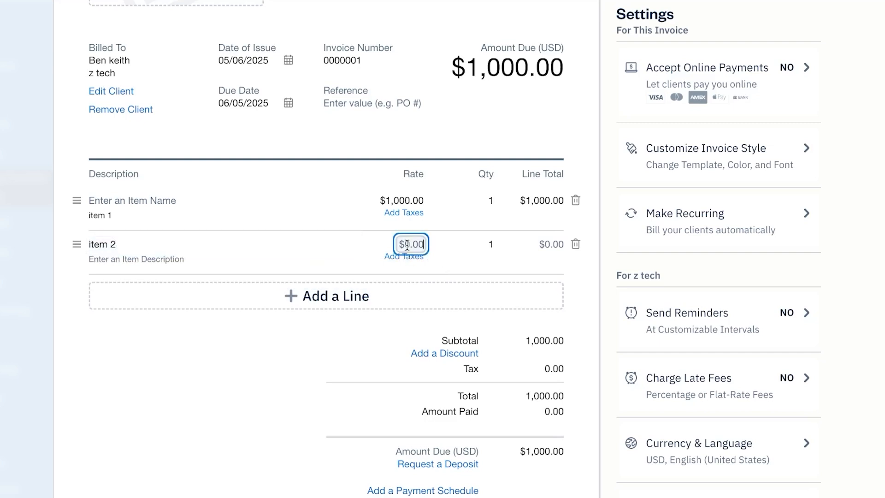
{"action": "type", "text": "799"}
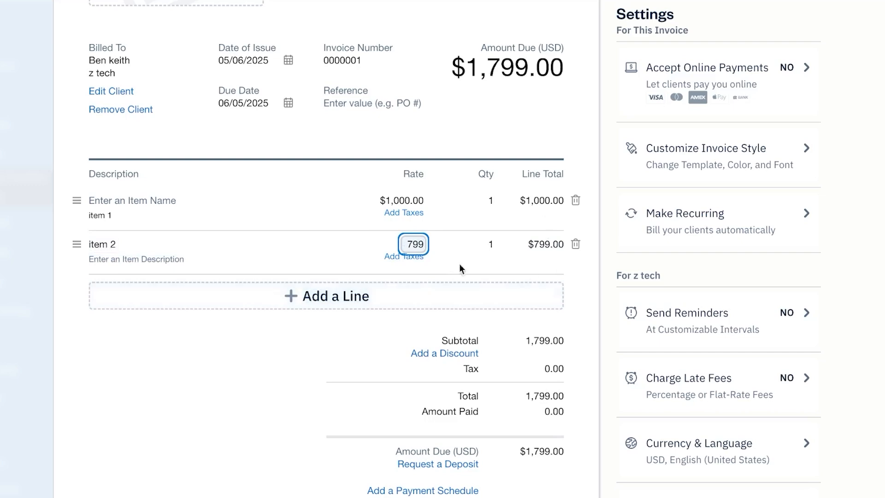
{"action": "left_click", "coordinate": [450, 245]}
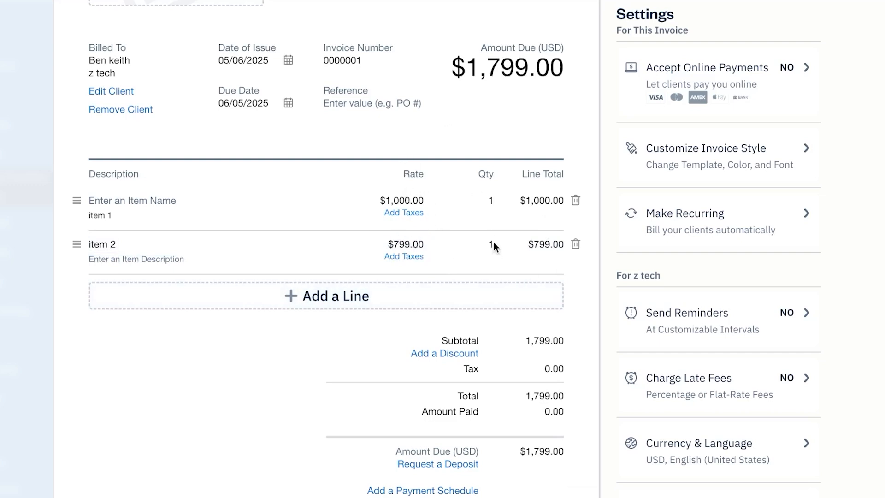
{"action": "scroll", "coordinate": [471, 191], "scroll_direction": "down", "scroll_amount": 3}
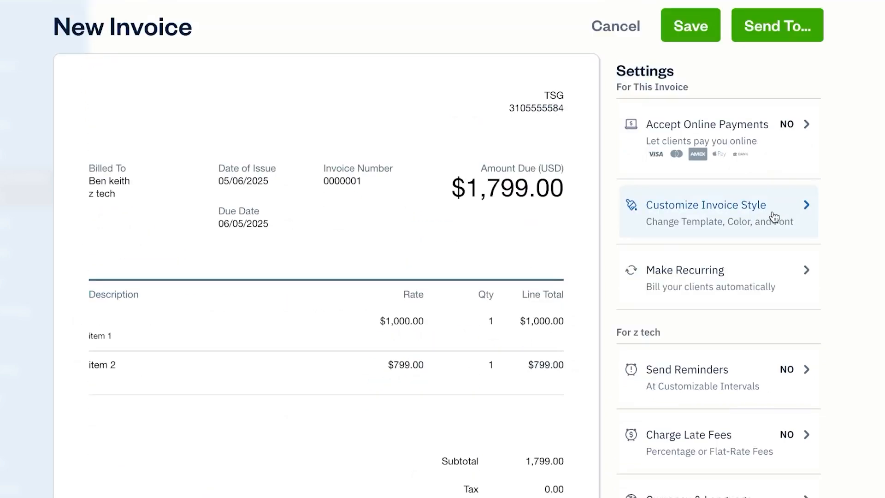
{"action": "scroll", "coordinate": [775, 217], "scroll_direction": "down", "scroll_amount": 2}
{"action": "scroll", "coordinate": [775, 217], "scroll_direction": "up", "scroll_amount": 2}
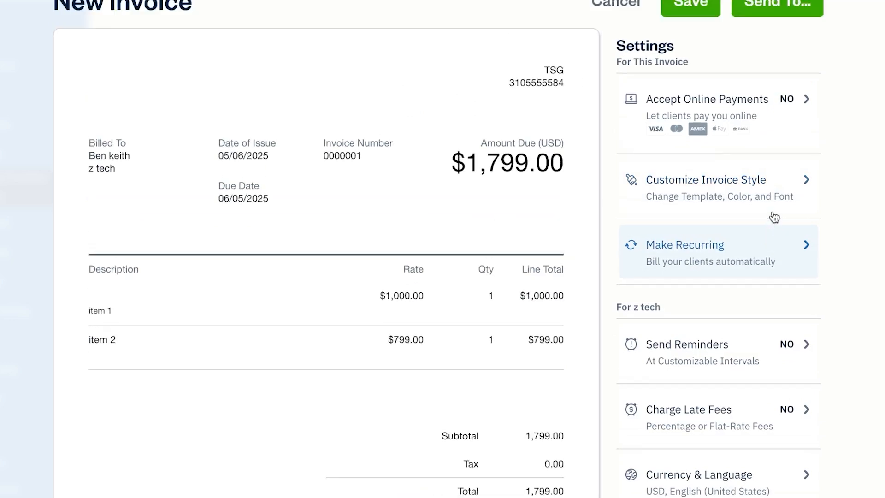
{"action": "scroll", "coordinate": [774, 218], "scroll_direction": "down", "scroll_amount": 1}
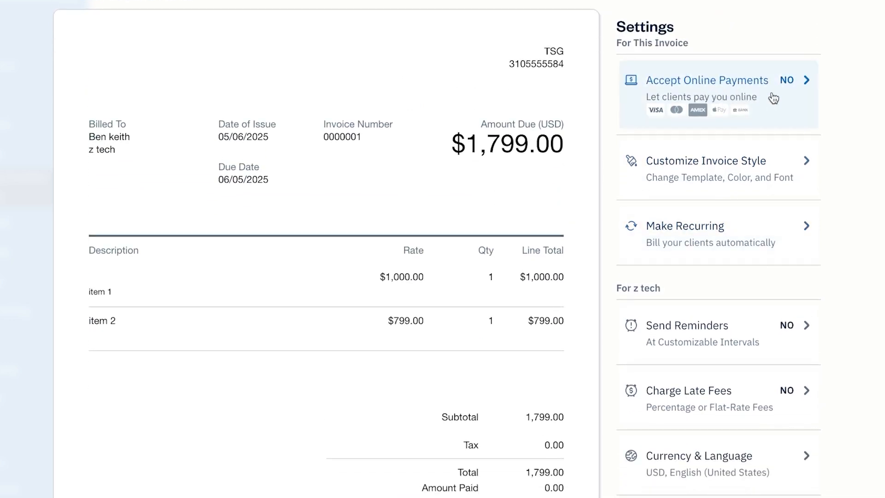
{"action": "scroll", "coordinate": [773, 94], "scroll_direction": "up", "scroll_amount": 1}
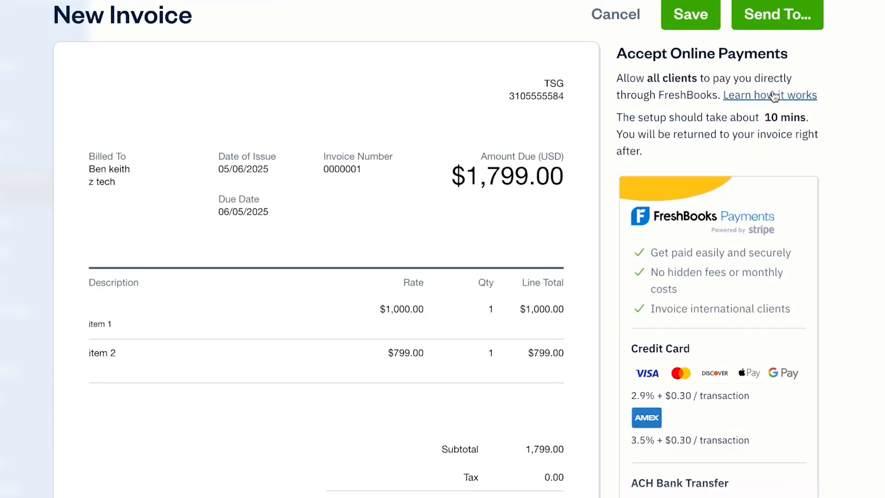
{"action": "scroll", "coordinate": [773, 285], "scroll_direction": "down", "scroll_amount": 7}
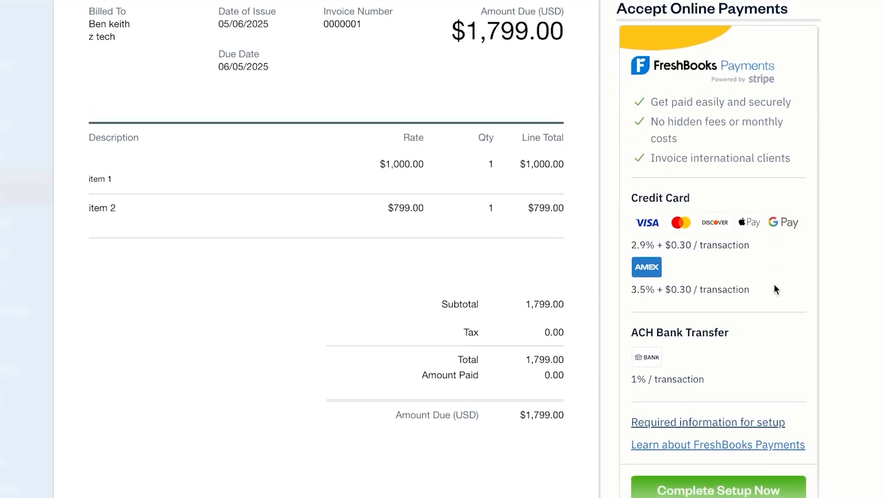
{"action": "scroll", "coordinate": [773, 289], "scroll_direction": "up", "scroll_amount": 7}
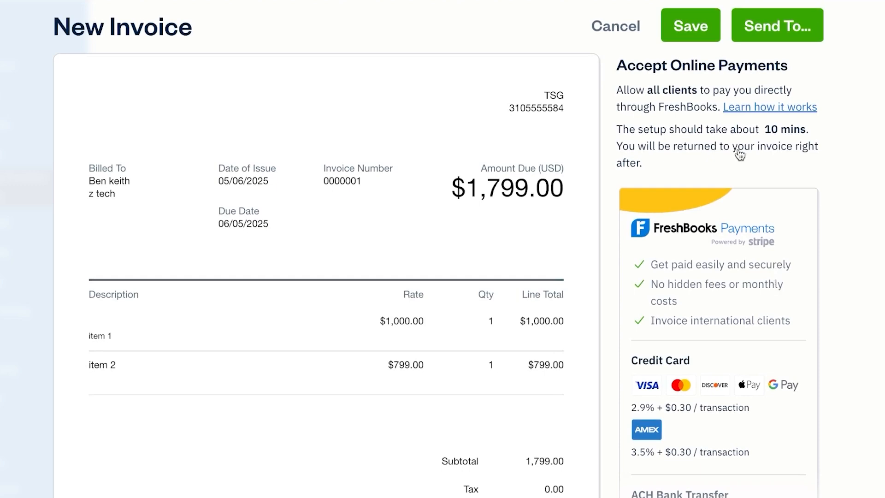
{"action": "scroll", "coordinate": [697, 197], "scroll_direction": "down", "scroll_amount": 8}
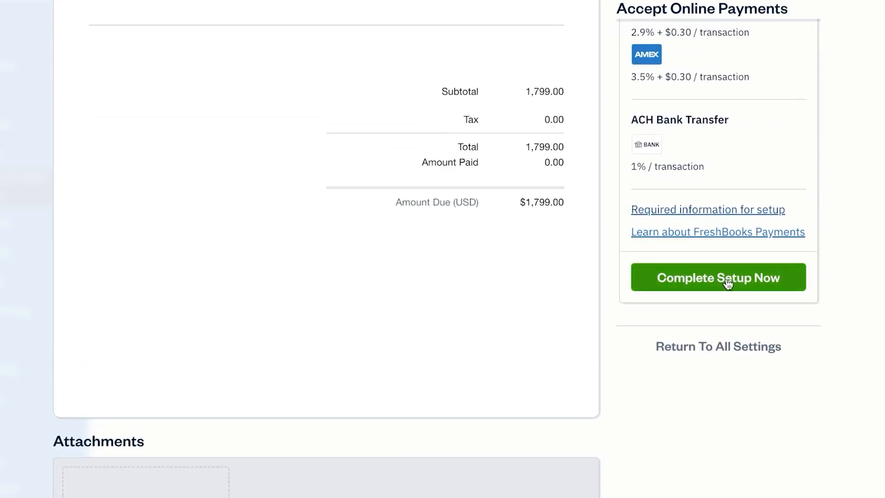
{"action": "left_click", "coordinate": [705, 348]}
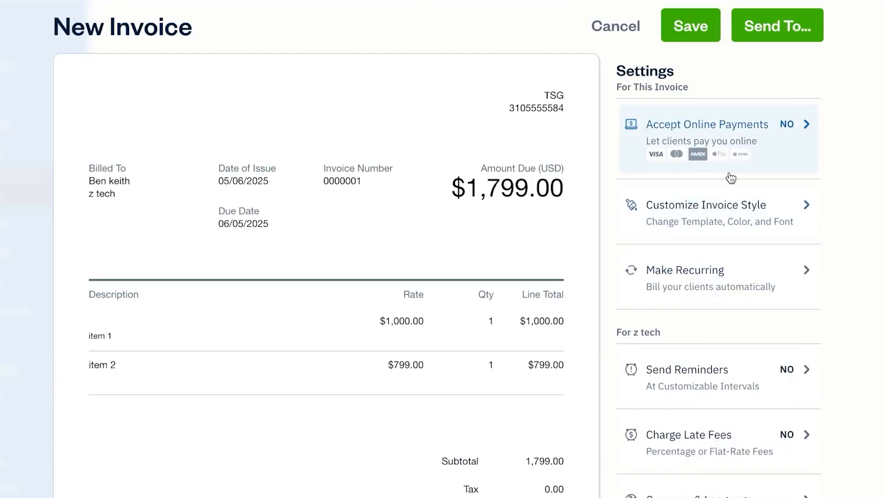
{"action": "scroll", "coordinate": [731, 177], "scroll_direction": "down", "scroll_amount": 2}
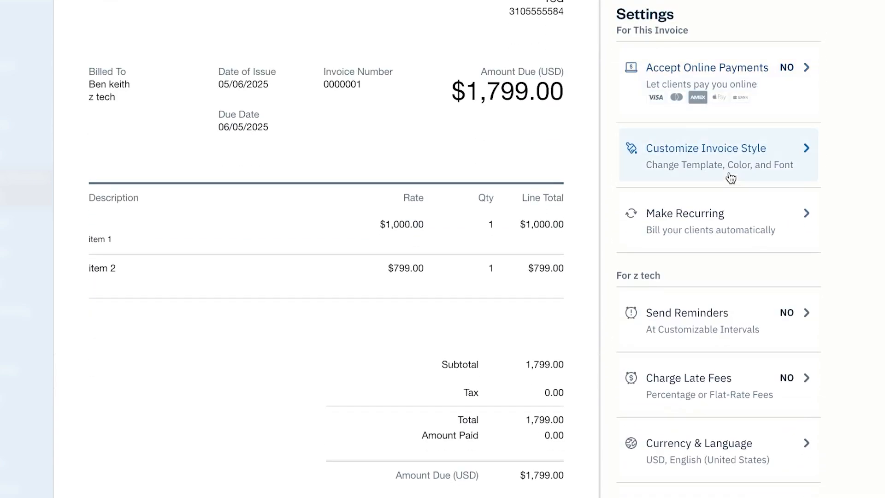
- Change the invoice theme colour to blue after briefly trying red
{"action": "left_click", "coordinate": [765, 150]}
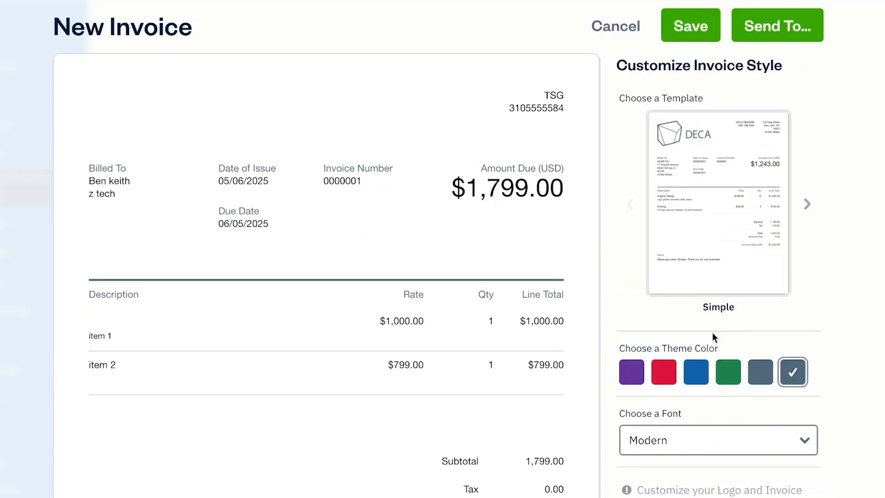
{"action": "left_click", "coordinate": [674, 373]}
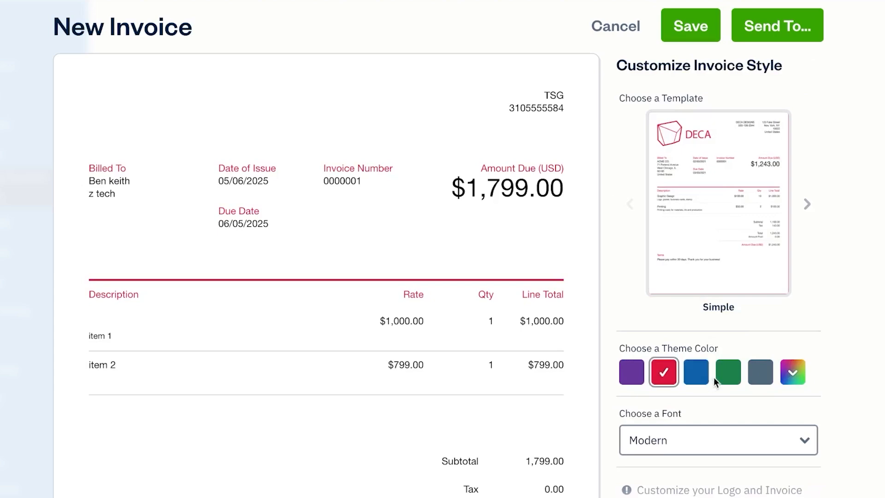
{"action": "left_click", "coordinate": [699, 373]}
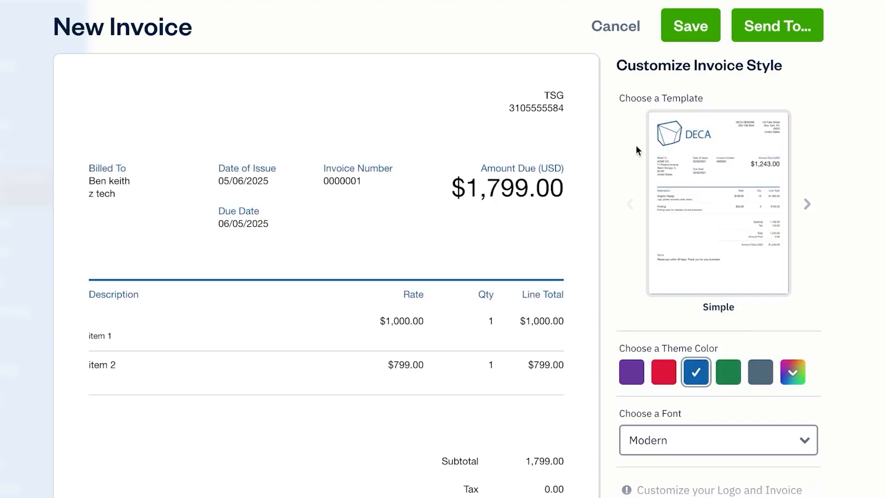
{"action": "scroll", "coordinate": [735, 262], "scroll_direction": "down", "scroll_amount": 3}
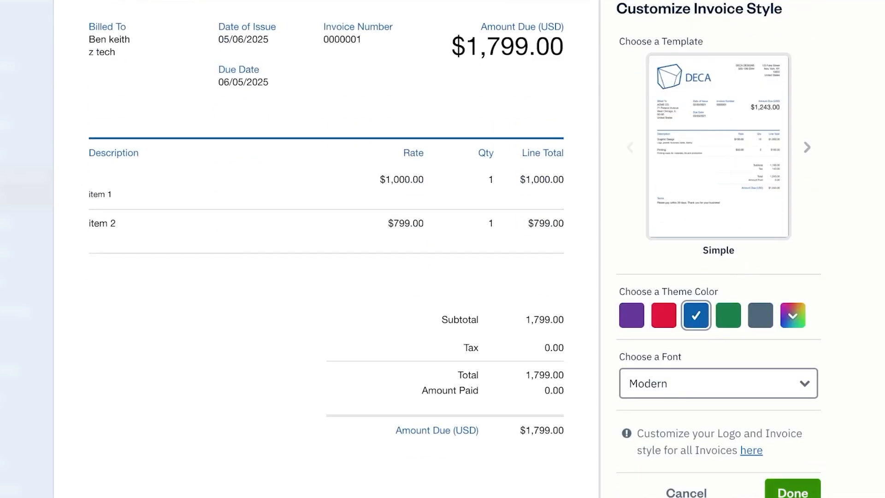
{"action": "left_click", "coordinate": [793, 493]}
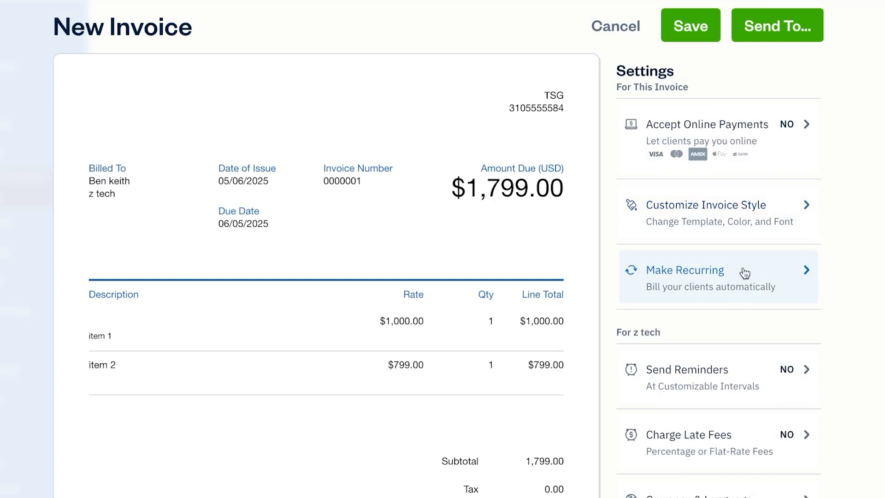
{"action": "scroll", "coordinate": [756, 271], "scroll_direction": "down", "scroll_amount": 2}
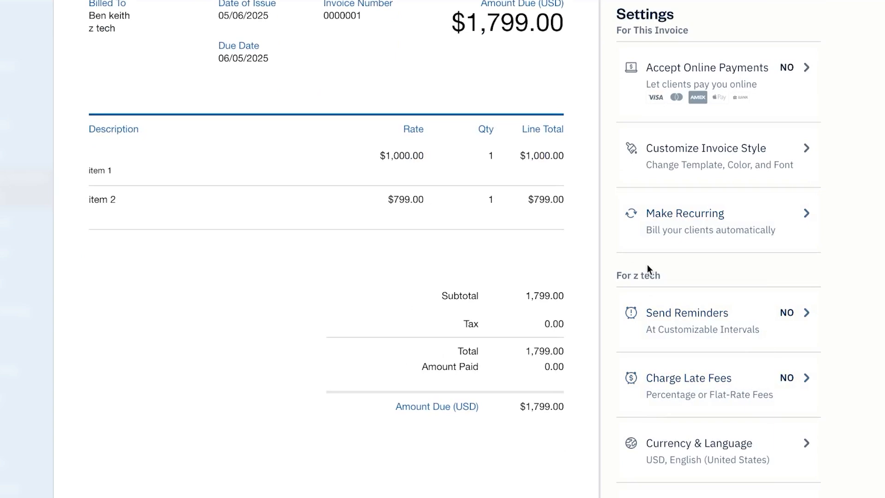
- Save invoice 0000001 as a $1,799 draft and go to the Expenses page
{"action": "scroll", "coordinate": [647, 264], "scroll_direction": "down", "scroll_amount": 4}
{"action": "scroll", "coordinate": [648, 264], "scroll_direction": "up", "scroll_amount": 8}
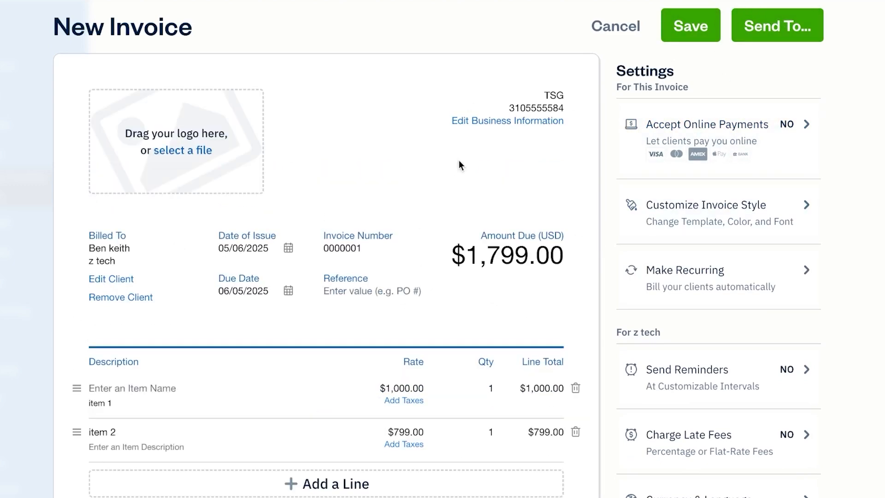
{"action": "left_click", "coordinate": [690, 26]}
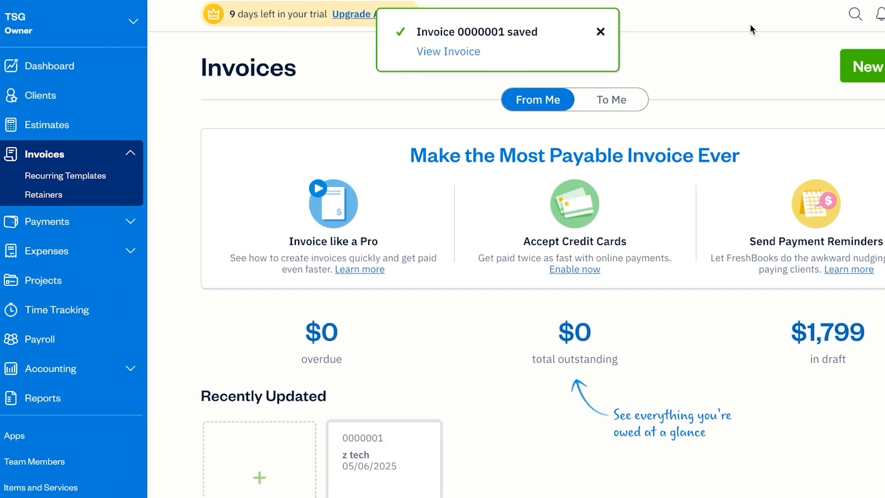
{"action": "left_click", "coordinate": [44, 279]}
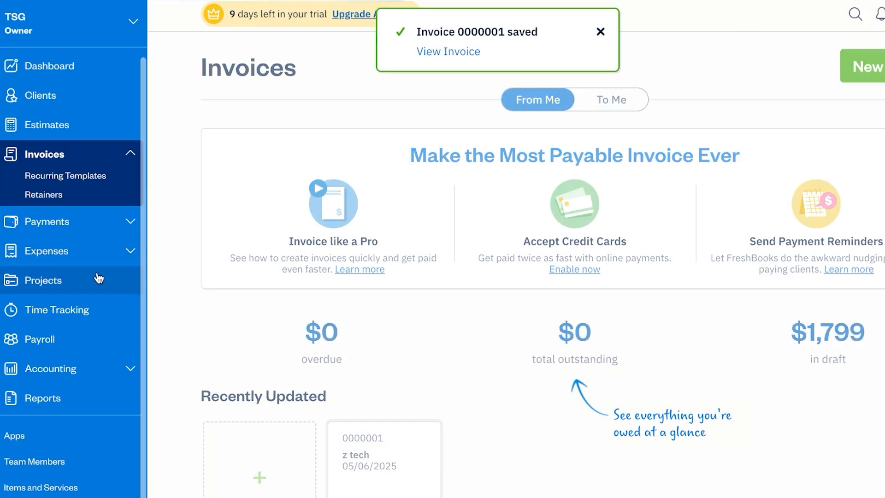
{"action": "left_click", "coordinate": [127, 250]}
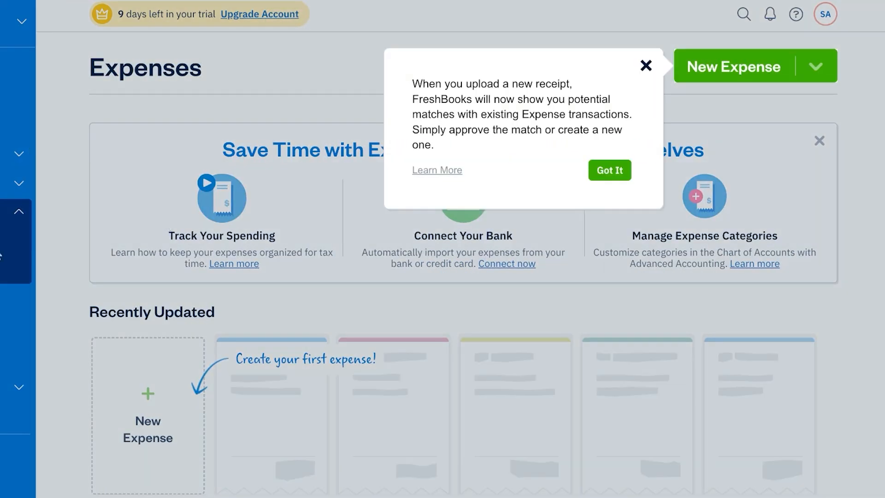
- Start a manually created expense with NEW TEST as a new merchant
{"action": "left_click", "coordinate": [646, 65]}
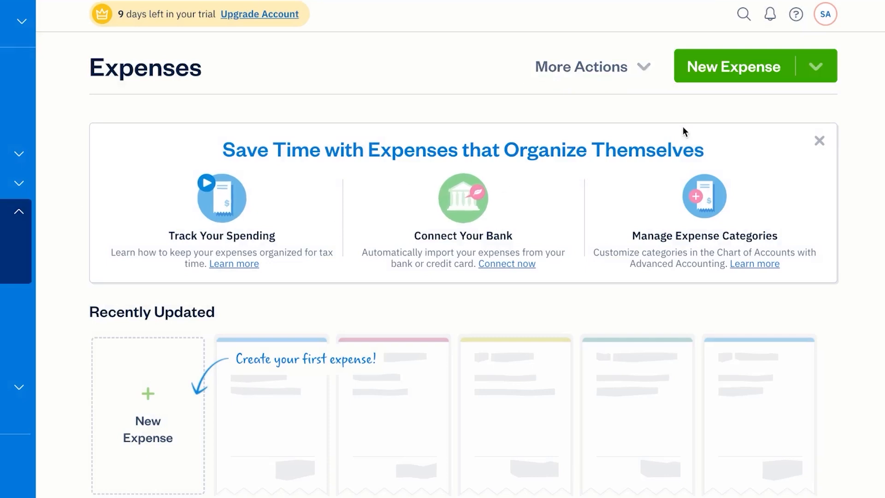
{"action": "left_click", "coordinate": [745, 72]}
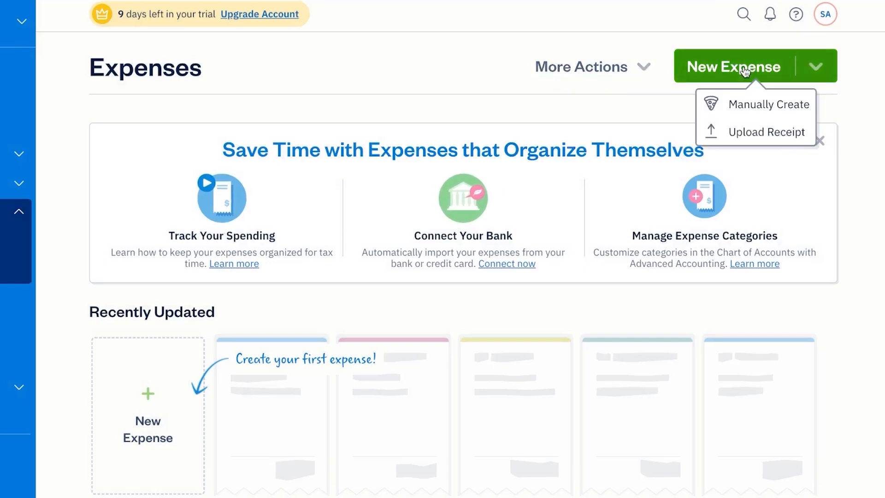
{"action": "left_click", "coordinate": [751, 104]}
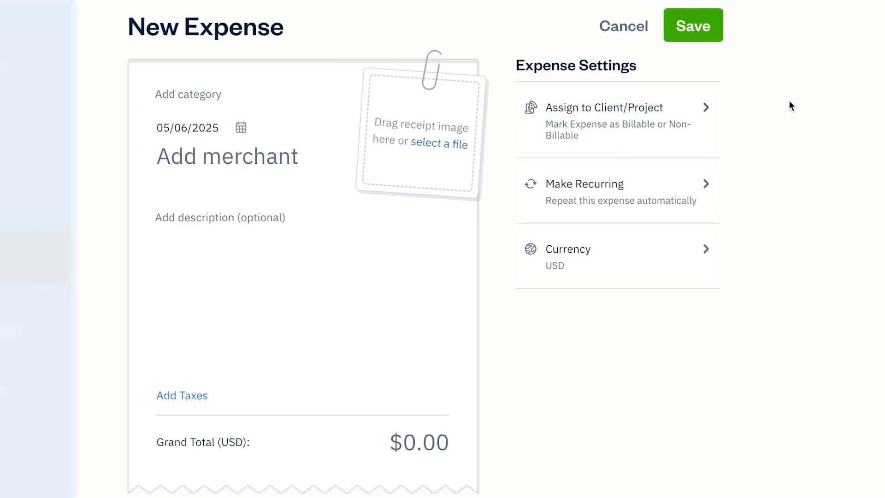
{"action": "left_click", "coordinate": [212, 161]}
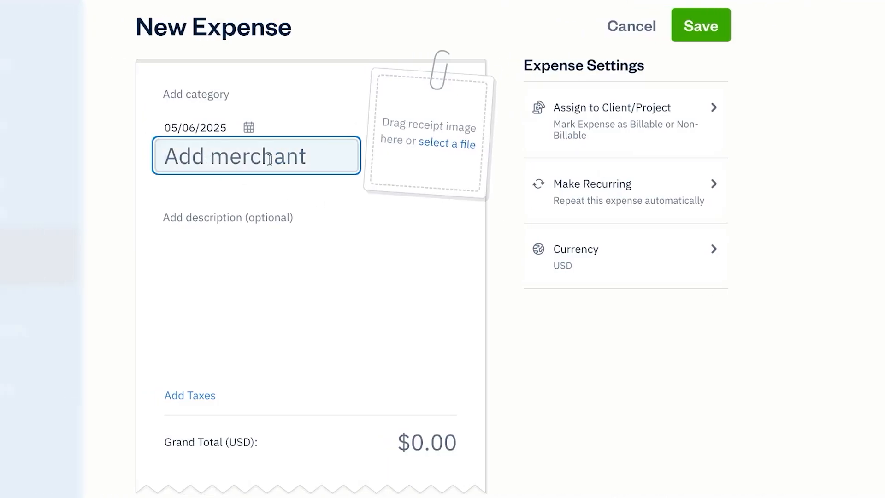
{"action": "type", "text": "t"}
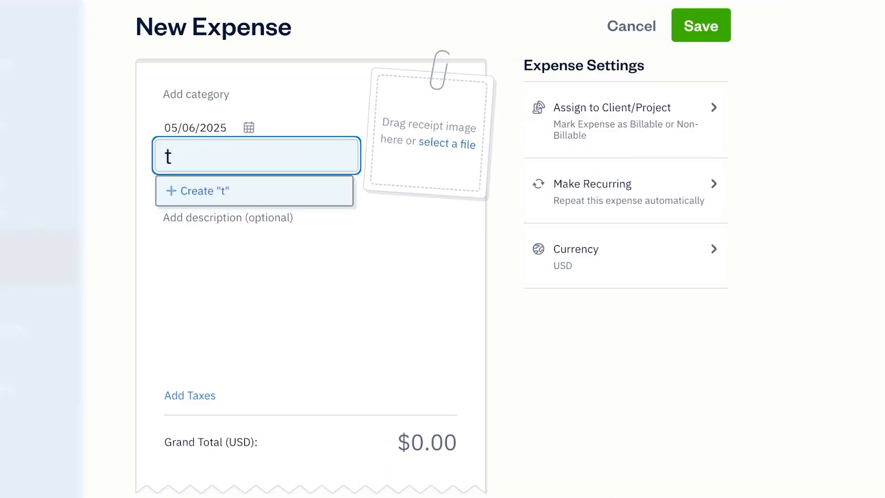
{"action": "key", "text": "BackSpace"}
{"action": "type", "text": "NEW TEST"}
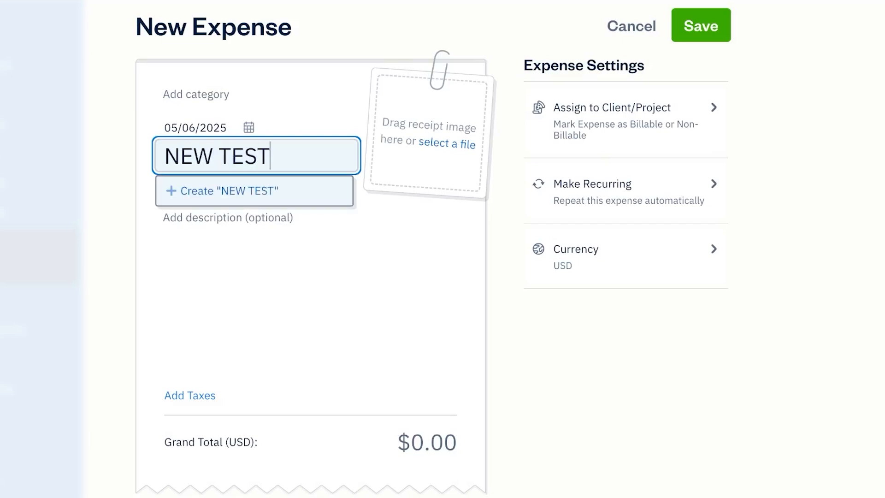
{"action": "left_click", "coordinate": [239, 190]}
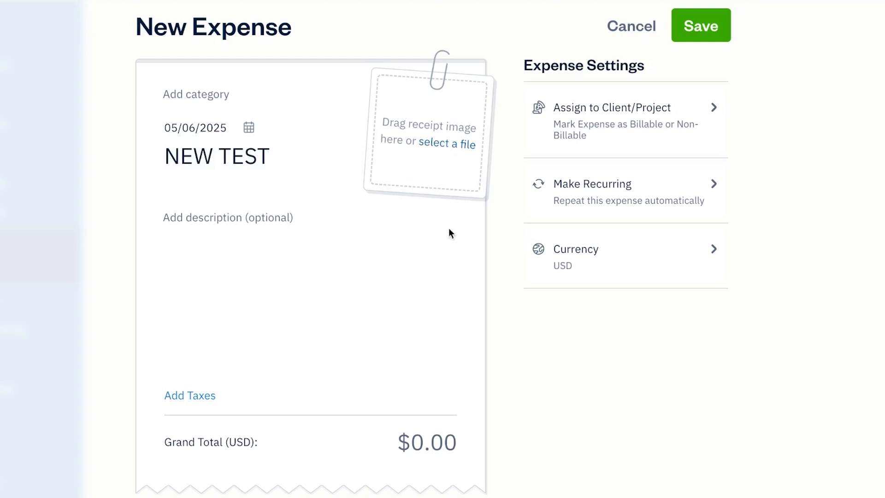
- Give the expense the description 'TEST .........'
{"action": "left_click", "coordinate": [172, 223]}
{"action": "type", "text": "TE"}
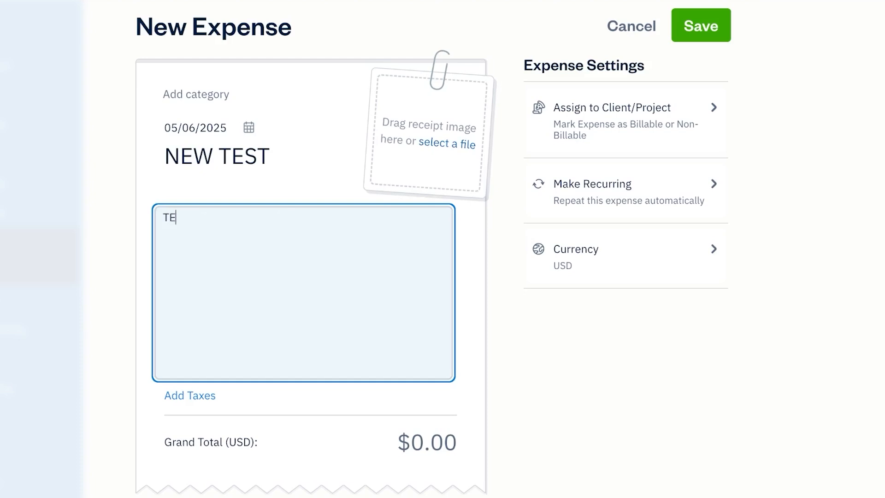
{"action": "type", "text": "ST ........."}
{"action": "left_click", "coordinate": [350, 438]}
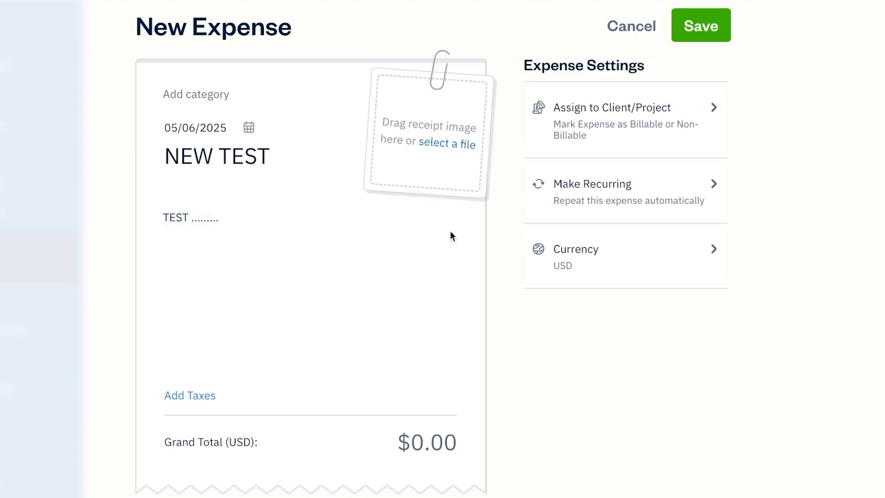
{"action": "left_click", "coordinate": [181, 395]}
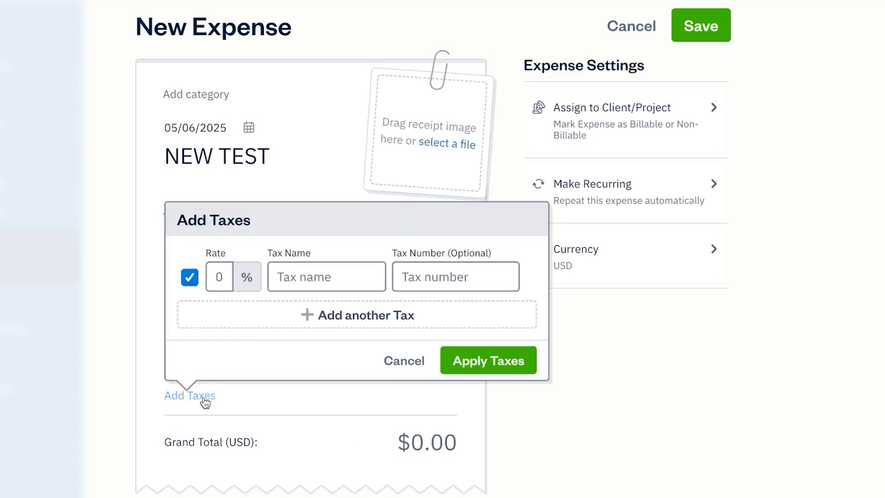
- Set the NEW TEST expense grand total to $2,000.00, with no tax added
{"action": "left_click", "coordinate": [311, 277]}
{"action": "type", "text": "4"}
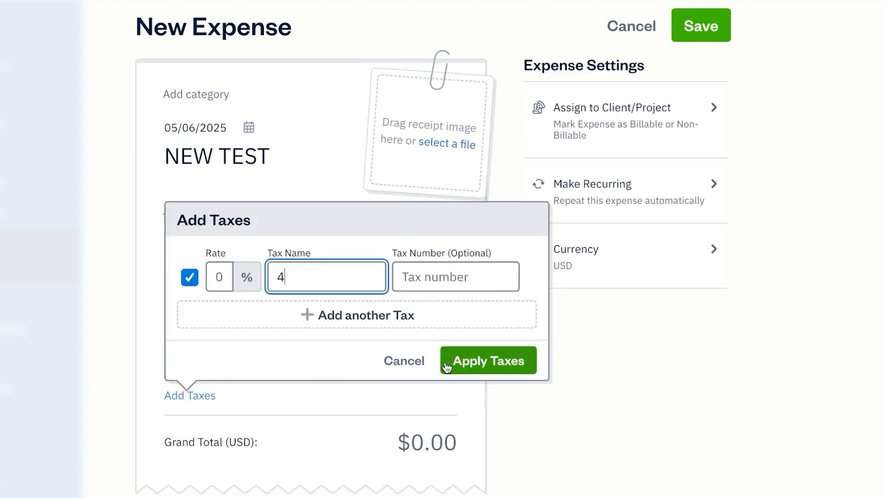
{"action": "left_click", "coordinate": [412, 359]}
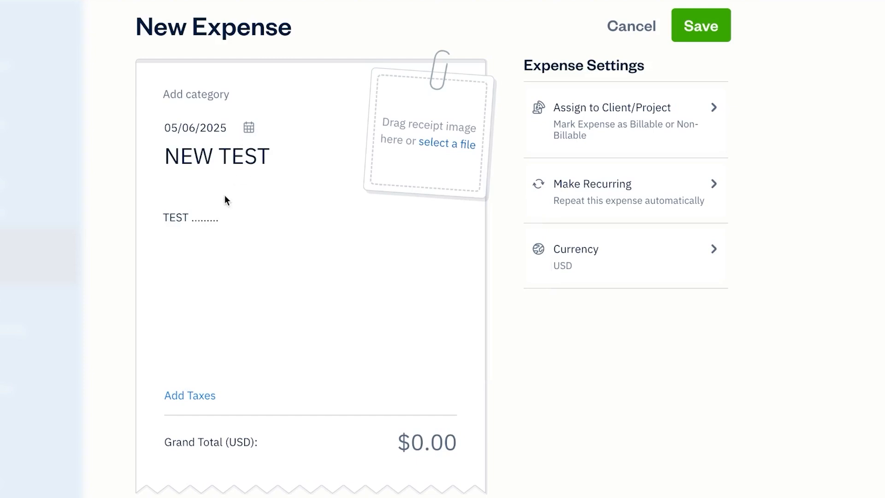
{"action": "left_click", "coordinate": [406, 444]}
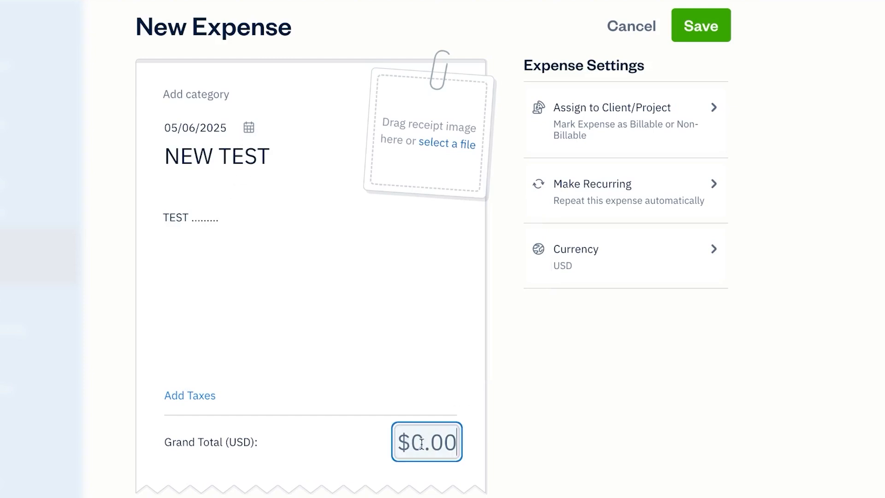
{"action": "type", "text": "3"}
{"action": "key", "text": "BackSpace"}
{"action": "type", "text": "2000"}
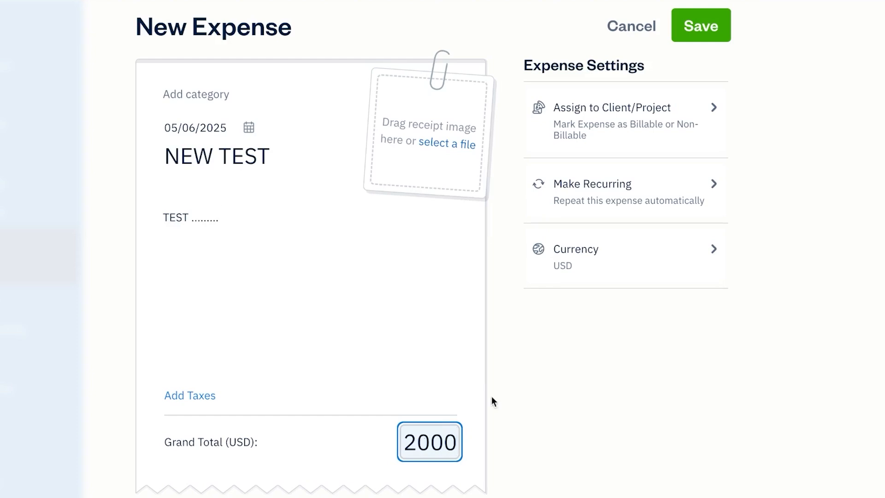
{"action": "left_click", "coordinate": [595, 415]}
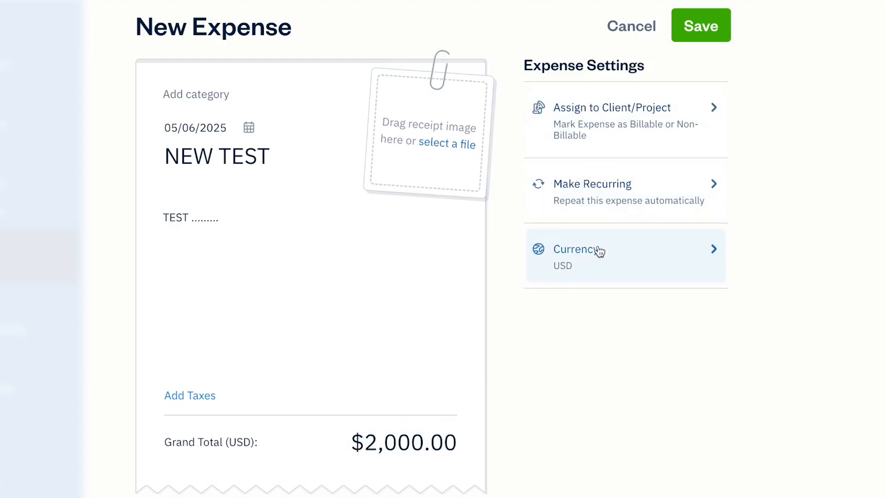
- Assign the expense to Internal (TSG), keeping the currency unchanged, and try saving it
{"action": "left_click", "coordinate": [649, 255]}
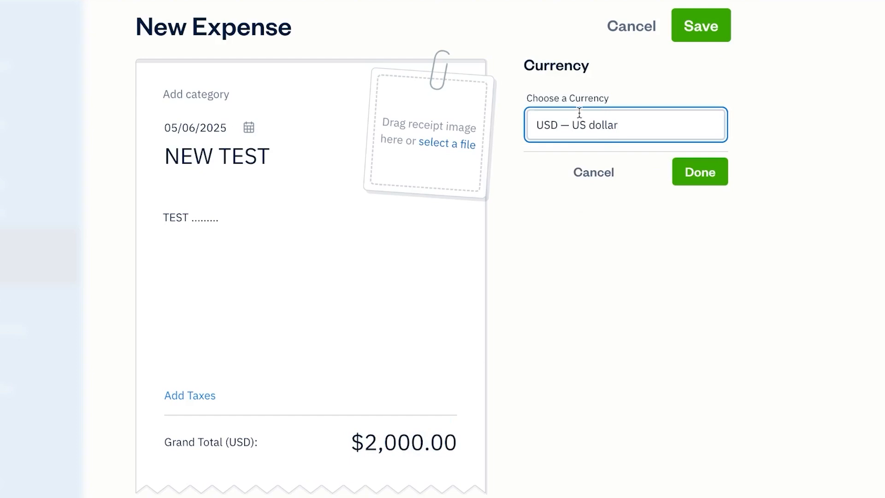
{"action": "left_click", "coordinate": [612, 174]}
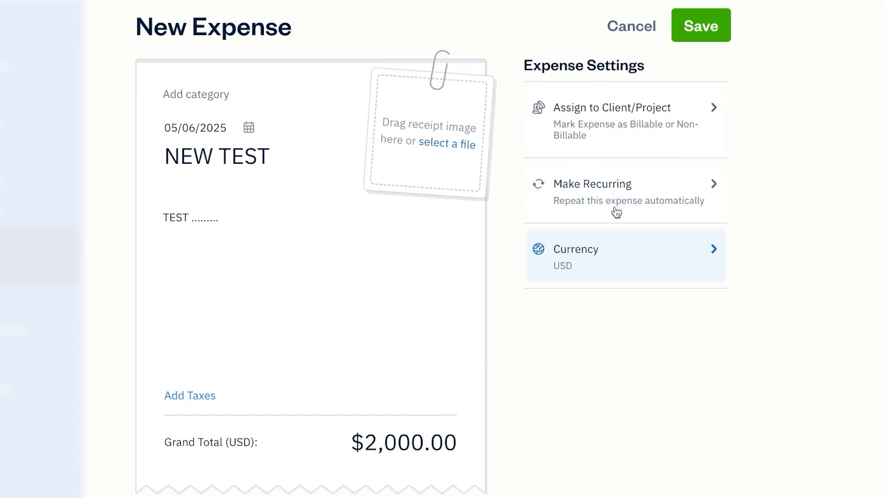
{"action": "left_click", "coordinate": [647, 125]}
{"action": "left_click", "coordinate": [617, 179]}
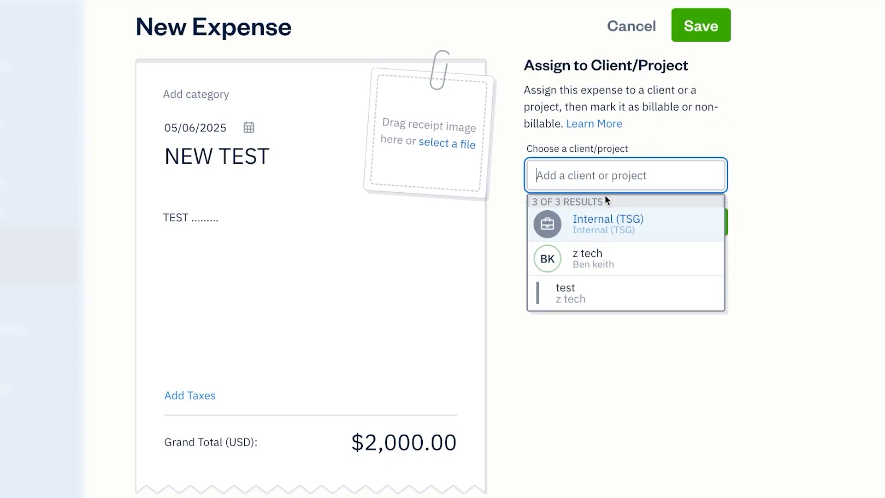
{"action": "left_click", "coordinate": [575, 231]}
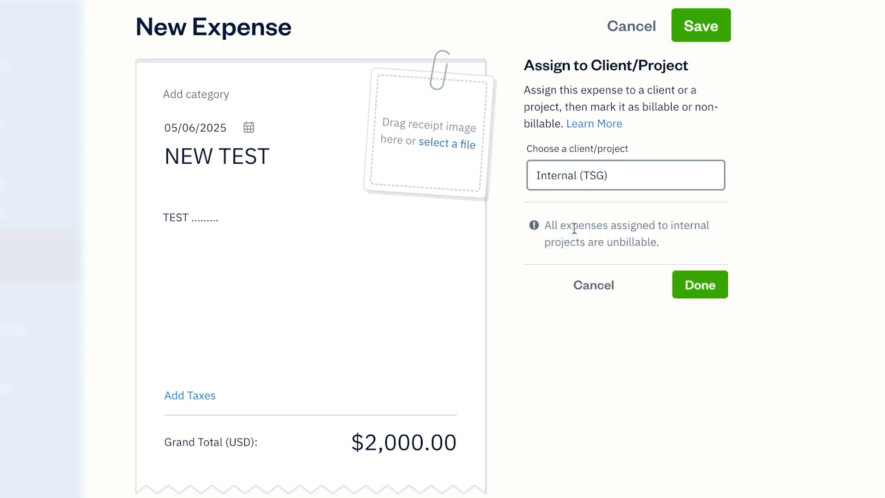
{"action": "left_click", "coordinate": [701, 283]}
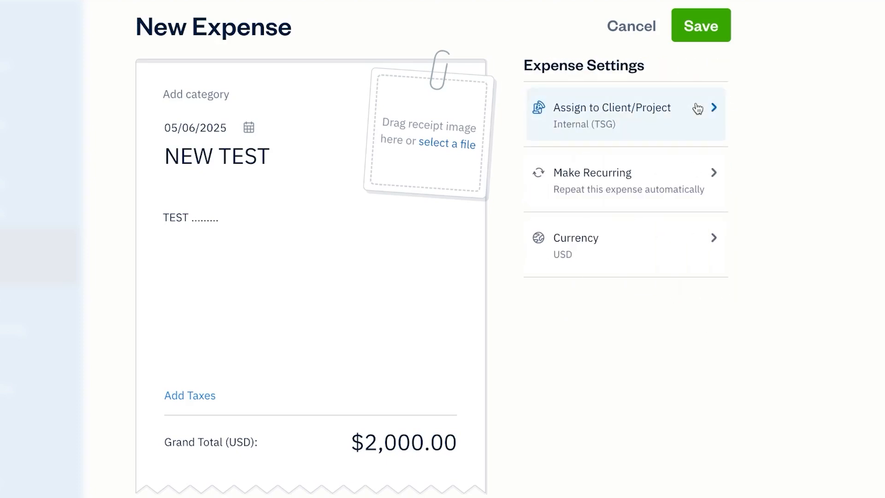
{"action": "left_click", "coordinate": [706, 29]}
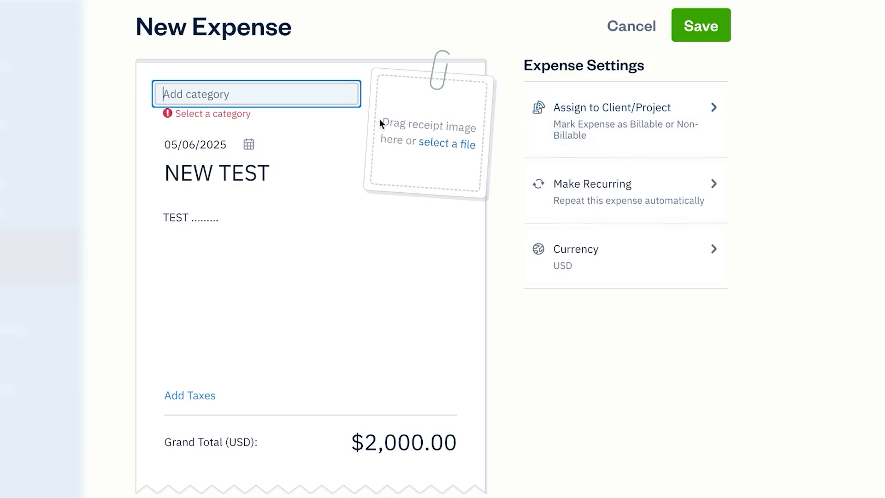
- Categorise the NEW TEST expense as Advertising and save it
{"action": "left_click", "coordinate": [327, 94]}
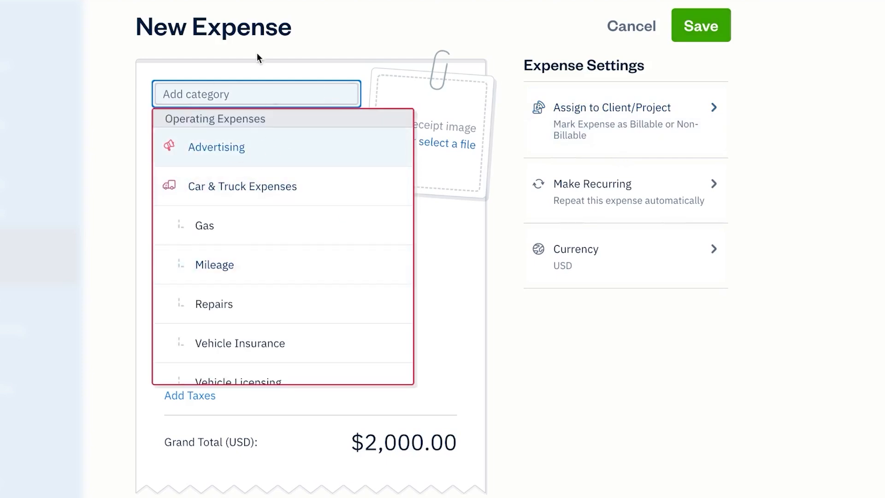
{"action": "scroll", "coordinate": [302, 219], "scroll_direction": "down", "scroll_amount": 6}
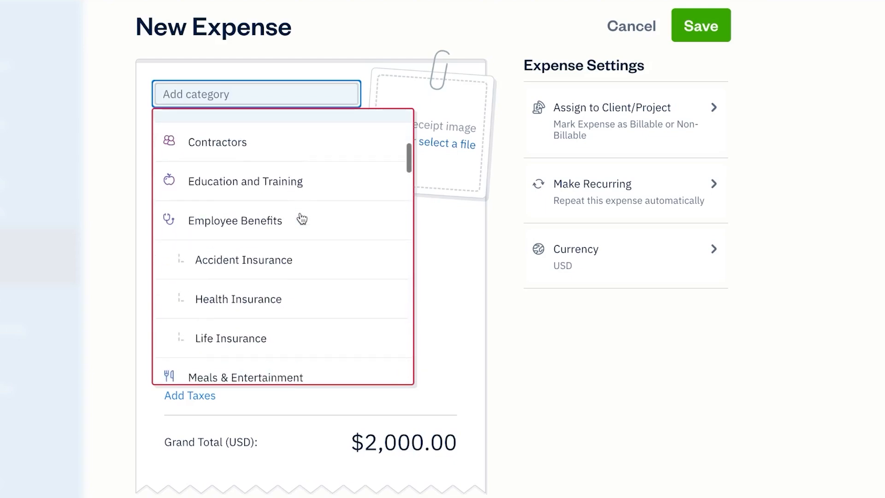
{"action": "scroll", "coordinate": [300, 223], "scroll_direction": "up", "scroll_amount": 5}
{"action": "scroll", "coordinate": [276, 177], "scroll_direction": "up", "scroll_amount": 2}
{"action": "left_click", "coordinate": [272, 145]}
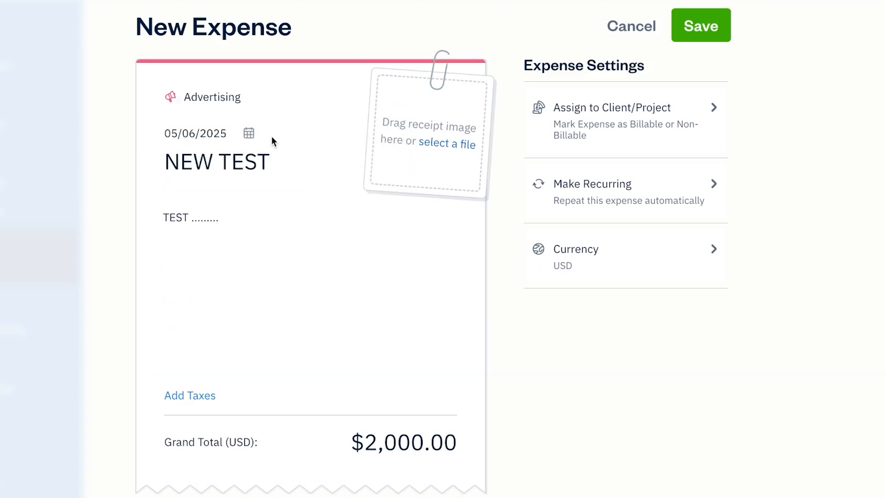
{"action": "left_click", "coordinate": [705, 38]}
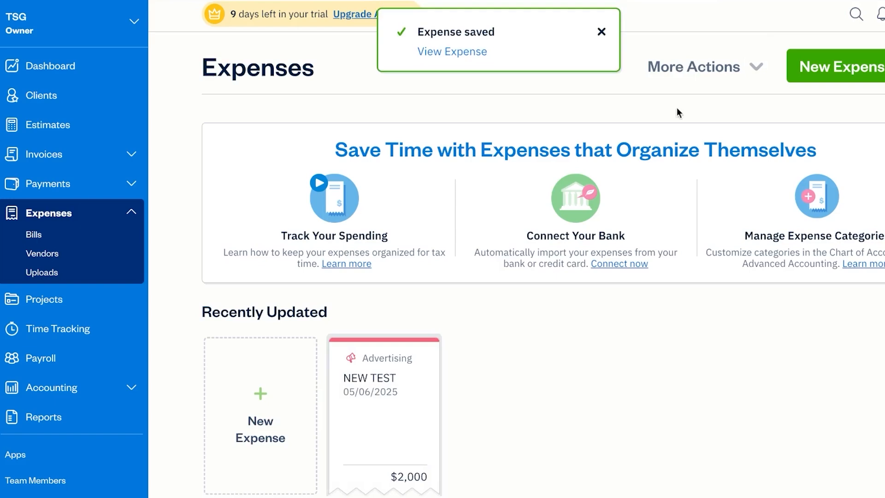
{"action": "left_click", "coordinate": [603, 32]}
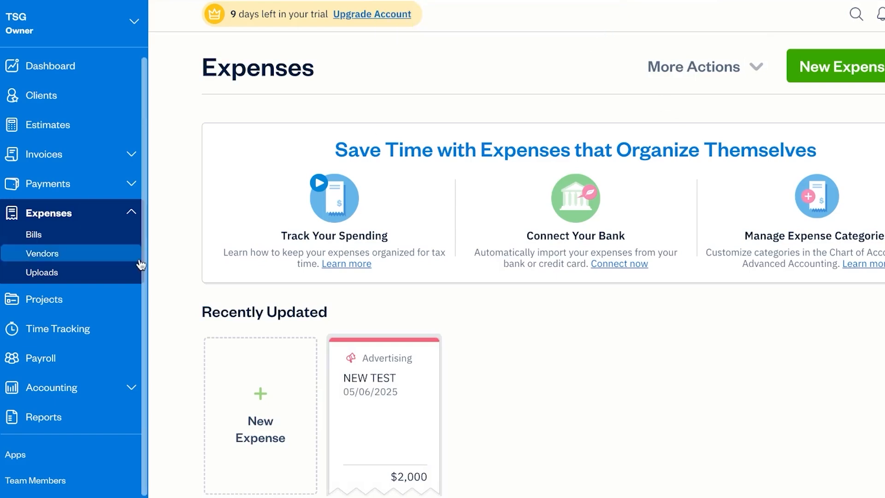
- Log a 60:00 time entry for client z tech, service test, on Tue, May 6th
{"action": "left_click", "coordinate": [88, 330]}
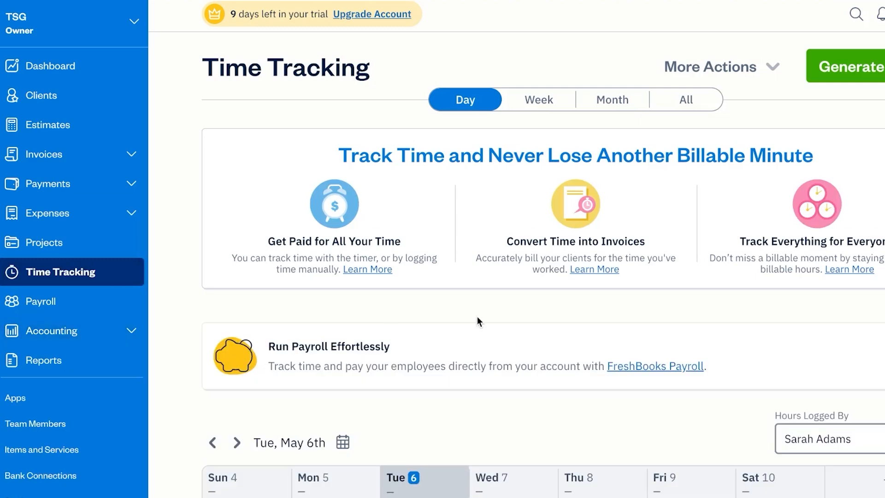
{"action": "scroll", "coordinate": [477, 317], "scroll_direction": "down", "scroll_amount": 5}
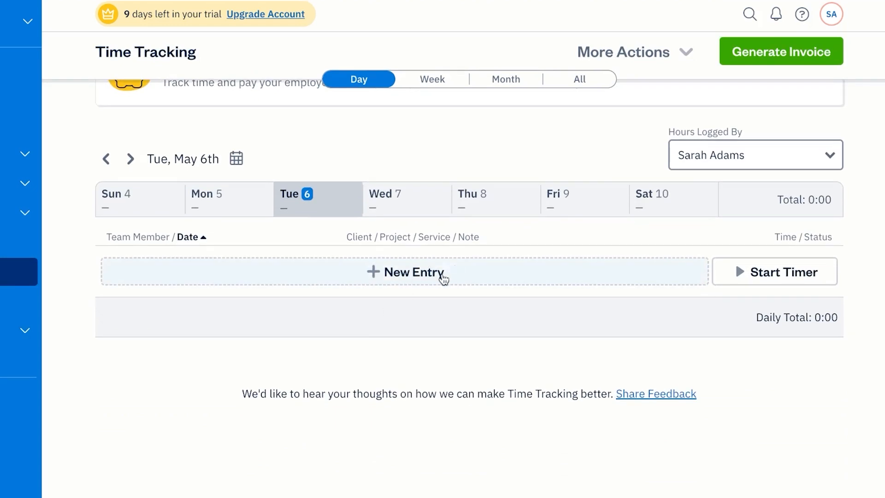
{"action": "left_click", "coordinate": [444, 276]}
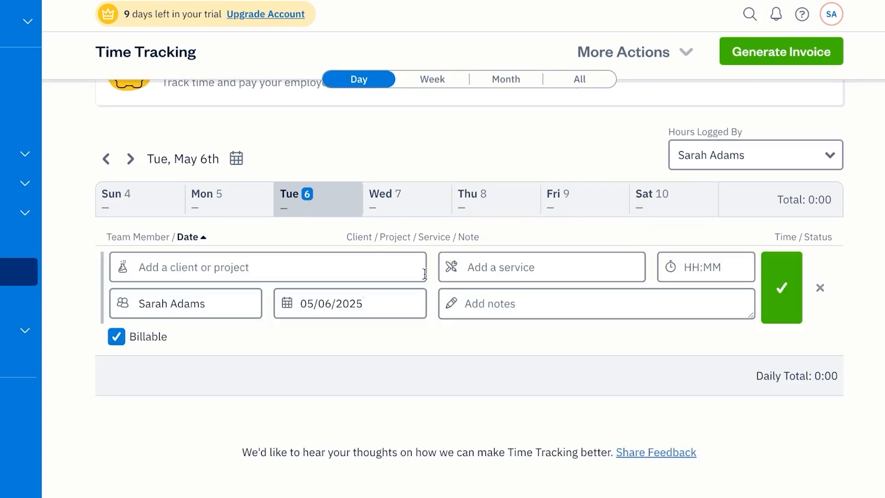
{"action": "left_click", "coordinate": [231, 261]}
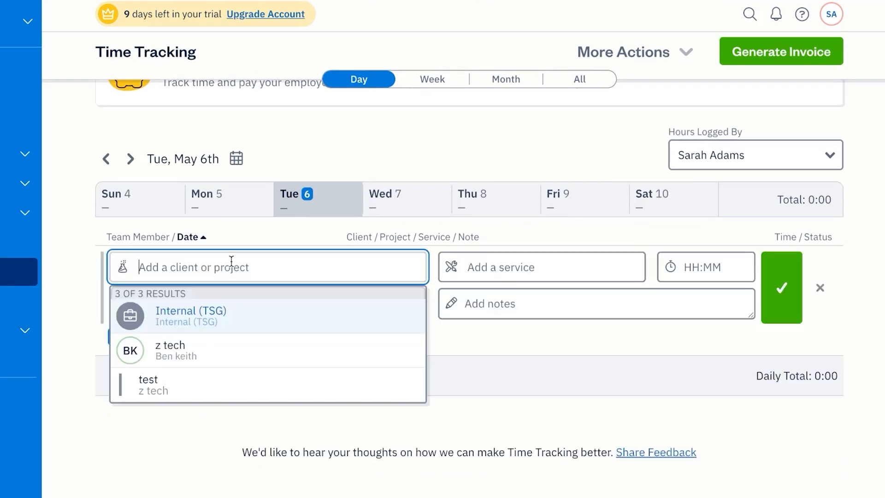
{"action": "left_click", "coordinate": [215, 346]}
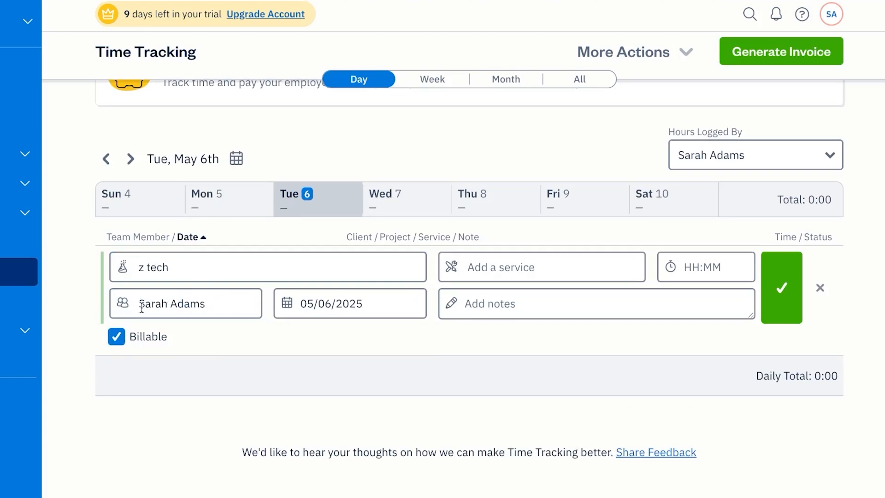
{"action": "left_click", "coordinate": [575, 270]}
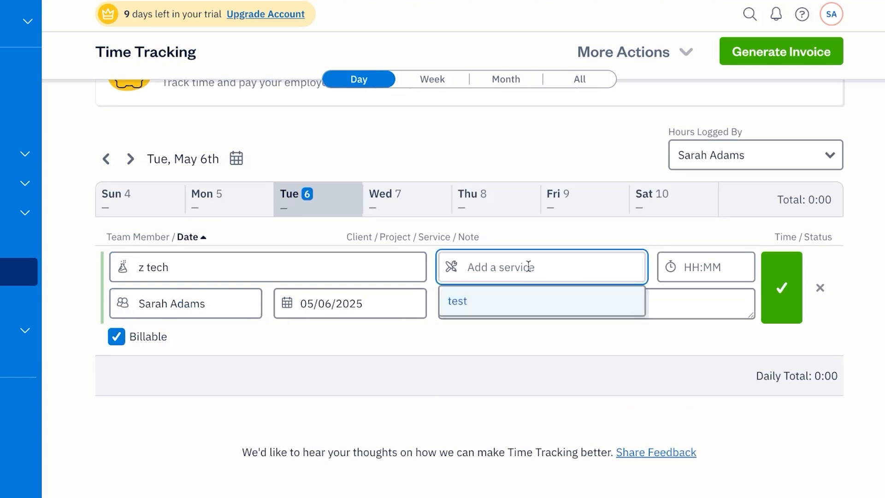
{"action": "left_click", "coordinate": [517, 306]}
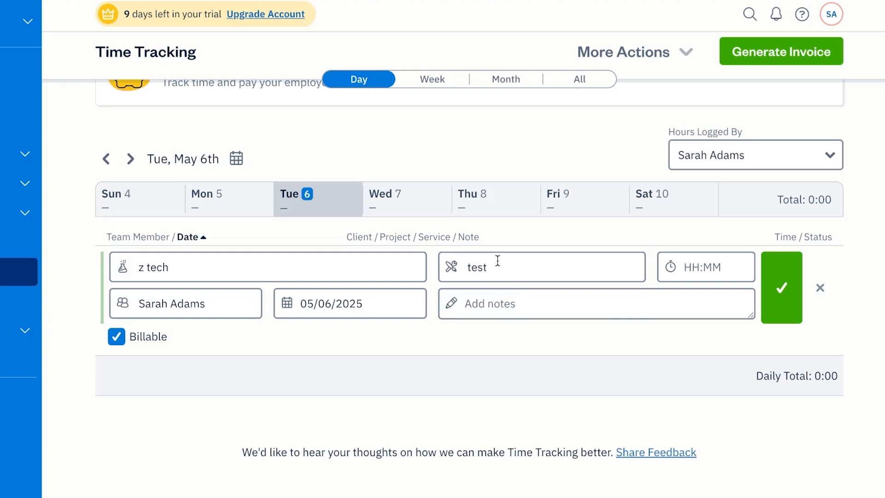
{"action": "left_click", "coordinate": [711, 271]}
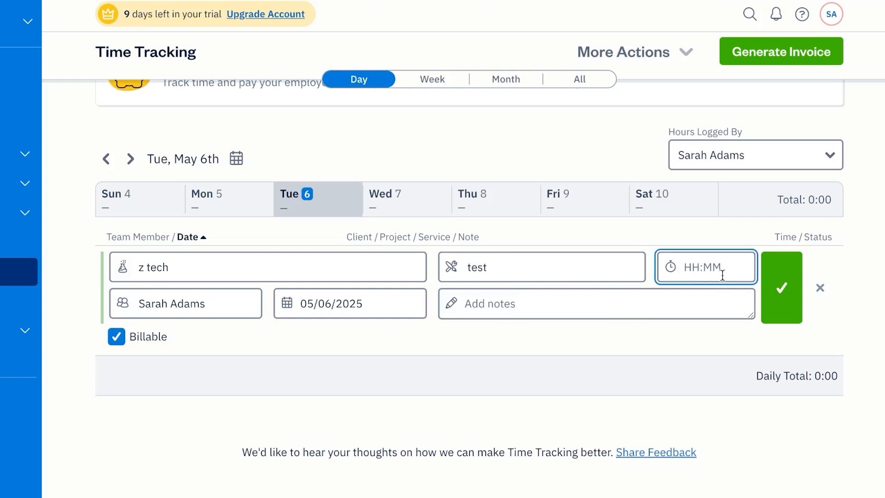
{"action": "left_click", "coordinate": [773, 289]}
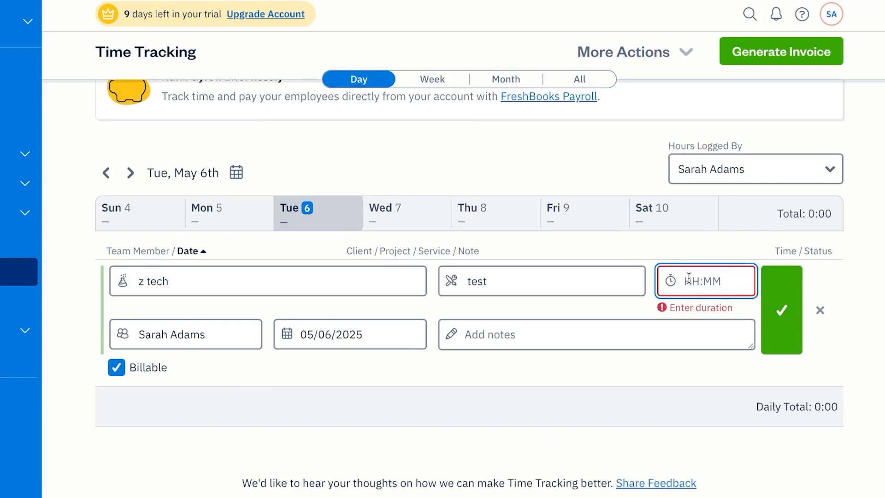
{"action": "type", "text": "60"}
{"action": "left_click", "coordinate": [782, 319]}
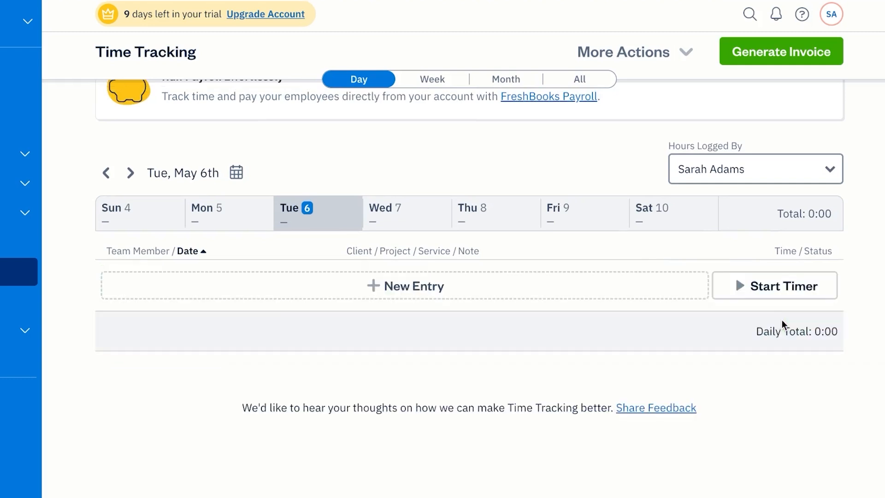
- Start a timer with no client and minimize its floating panel
{"action": "left_click", "coordinate": [768, 286]}
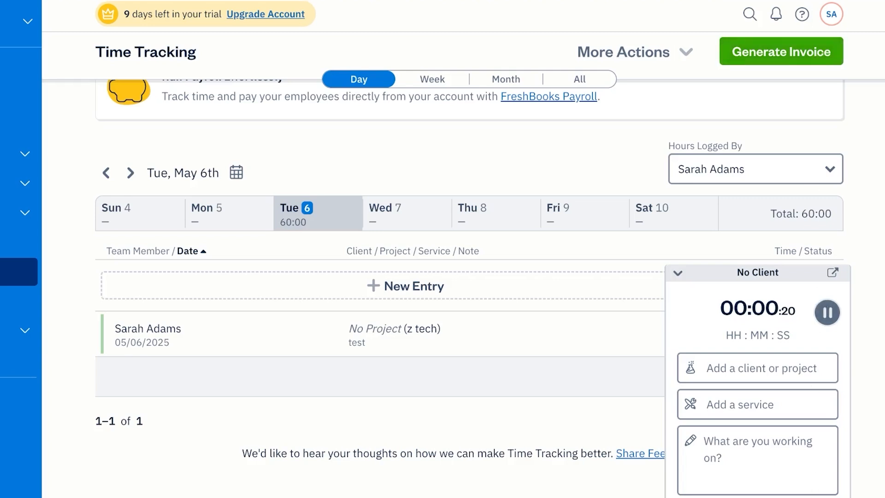
{"action": "left_click", "coordinate": [812, 497]}
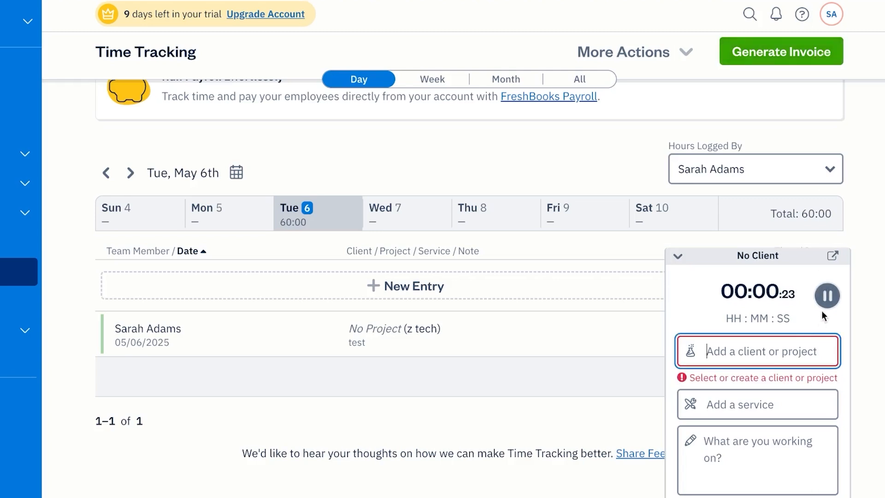
{"action": "left_click", "coordinate": [678, 256]}
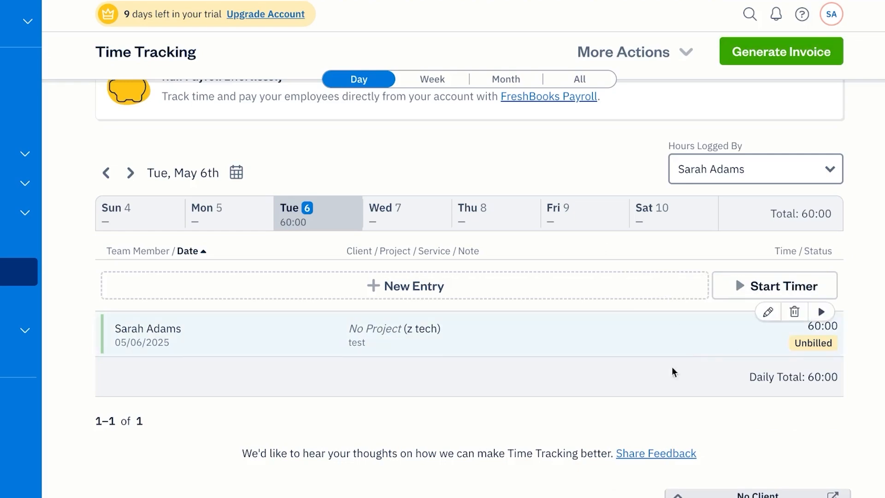
{"action": "scroll", "coordinate": [303, 196], "scroll_direction": "up", "scroll_amount": 4}
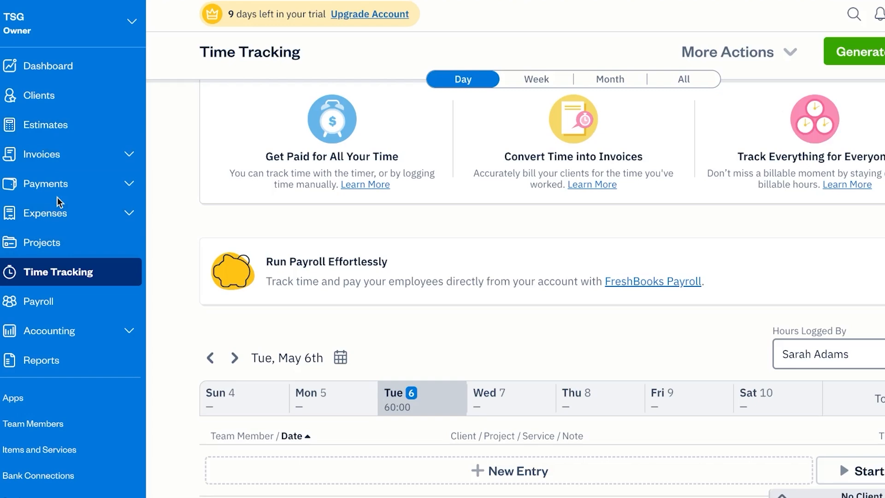
{"action": "scroll", "coordinate": [407, 264], "scroll_direction": "down", "scroll_amount": 8}
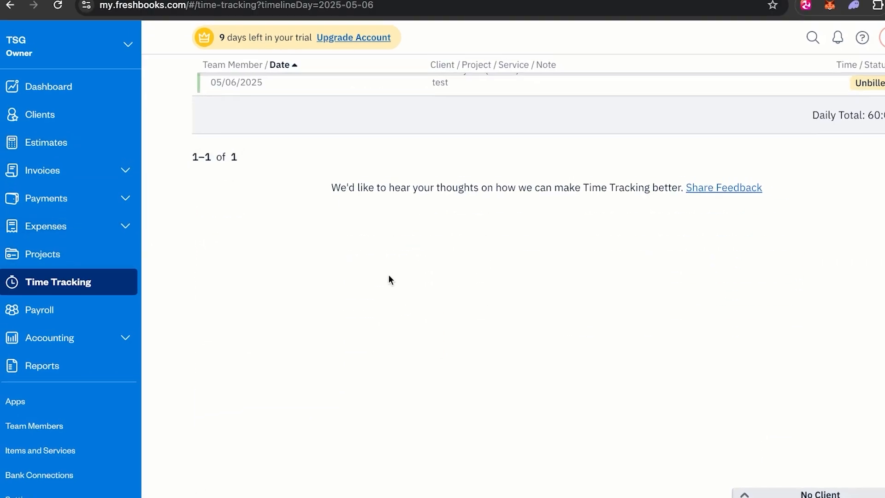
{"action": "scroll", "coordinate": [407, 264], "scroll_direction": "up", "scroll_amount": 5}
{"action": "scroll", "coordinate": [364, 290], "scroll_direction": "up", "scroll_amount": 5}
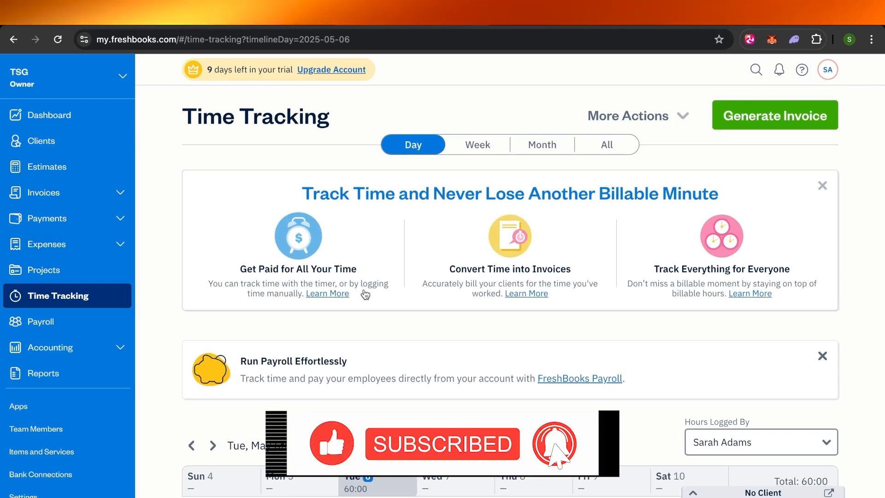
{"action": "scroll", "coordinate": [364, 292], "scroll_direction": "down", "scroll_amount": 10}
{"action": "scroll", "coordinate": [364, 289], "scroll_direction": "up", "scroll_amount": 10}
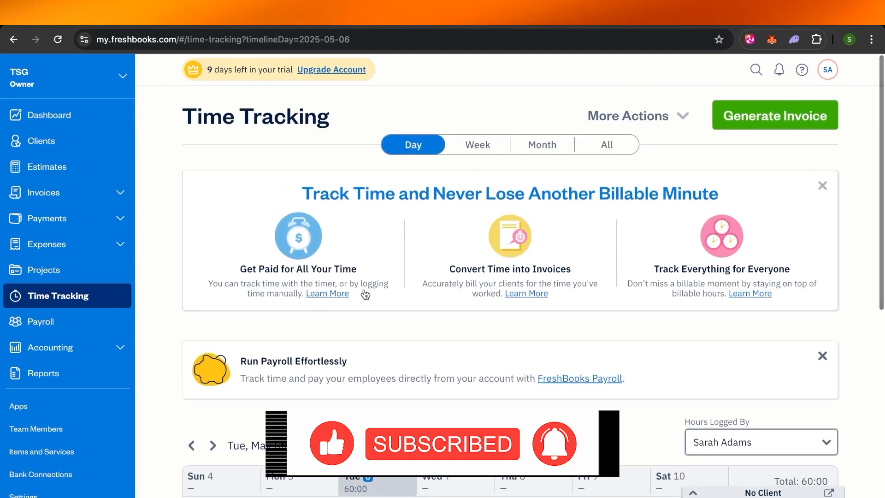